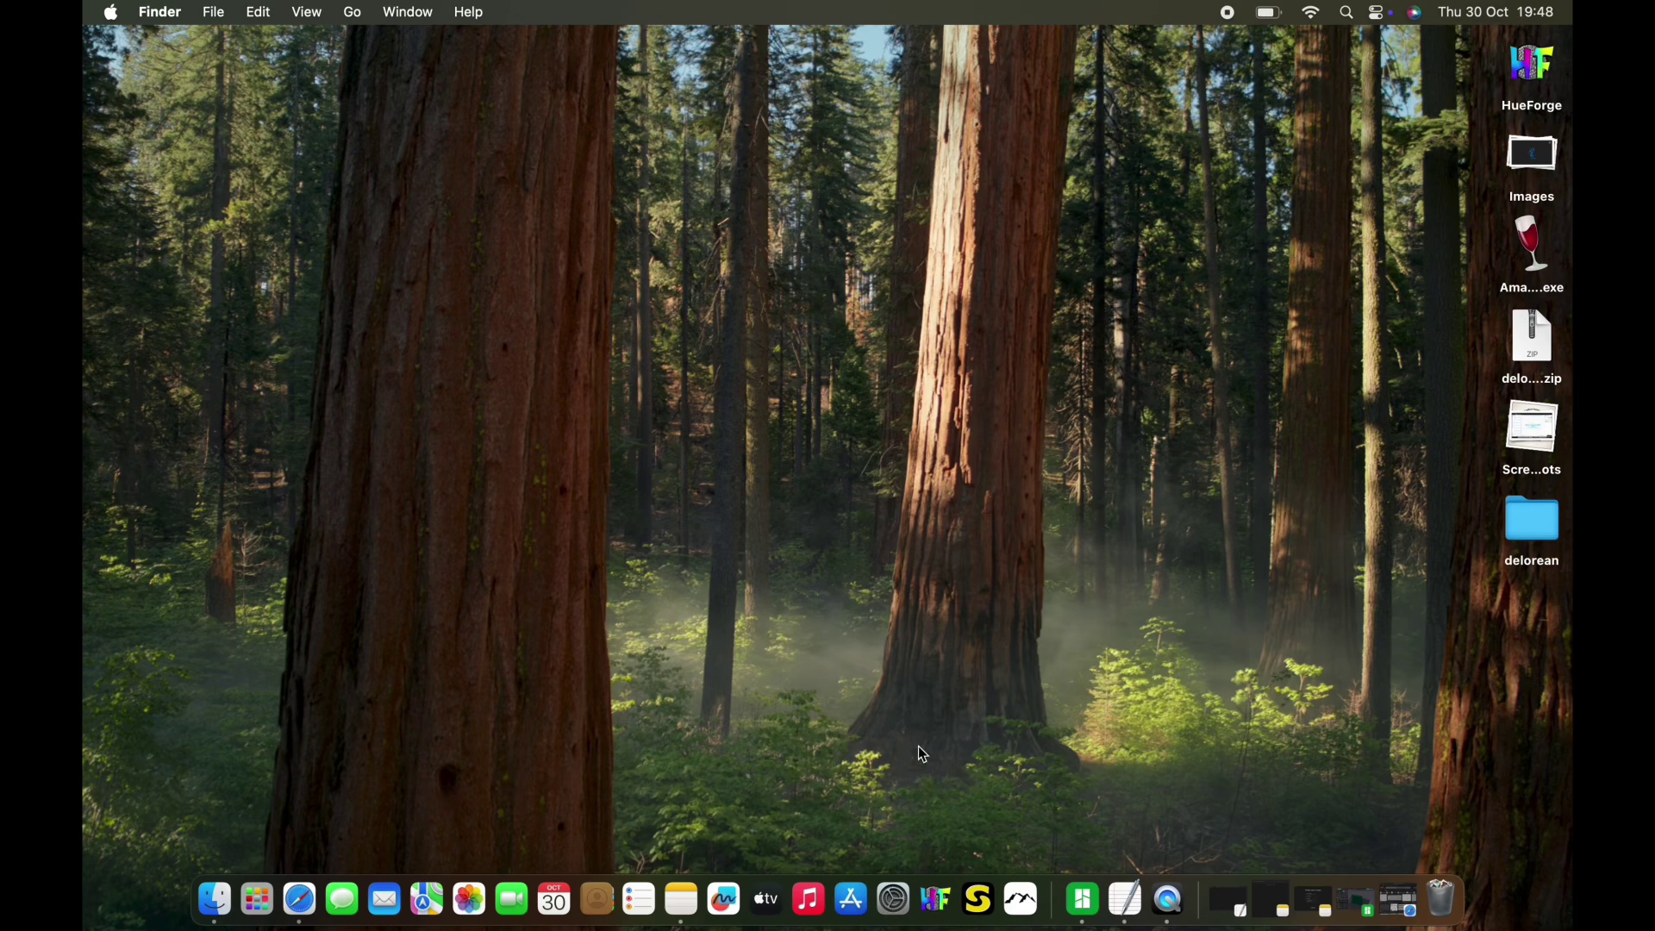
- Bring up Safari's Google Images results for licence-free black and white patterns
click(308, 901)
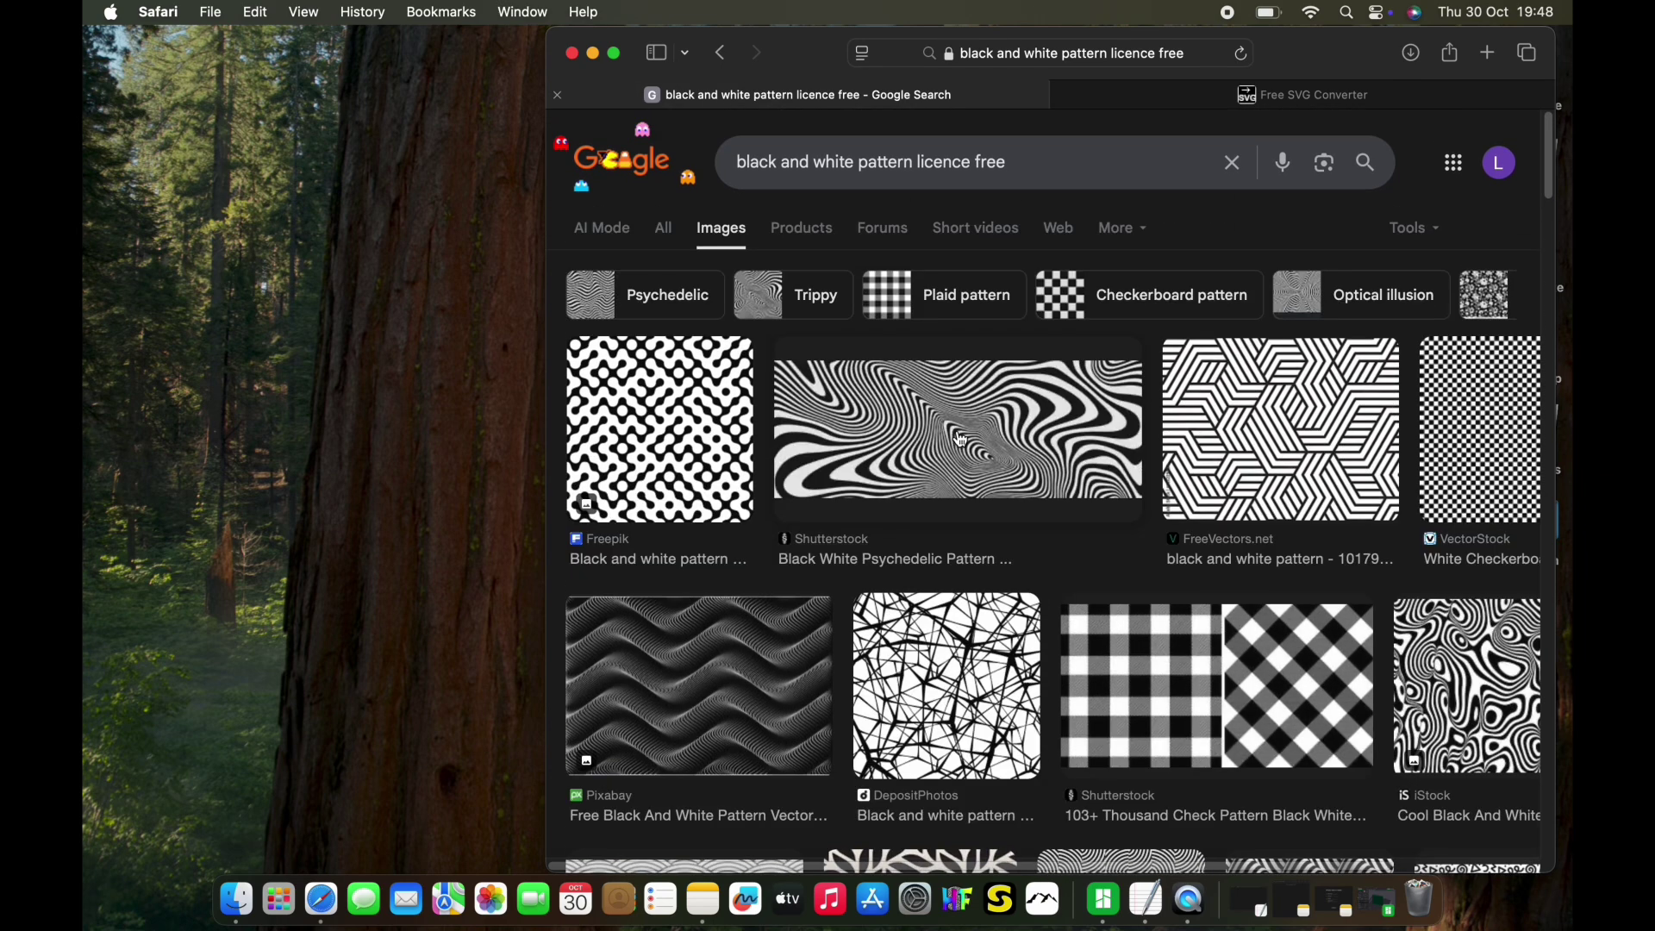
- Switch to the Picsvg Free SVG Converter page showing the crocodile-skin conversion
click(1293, 97)
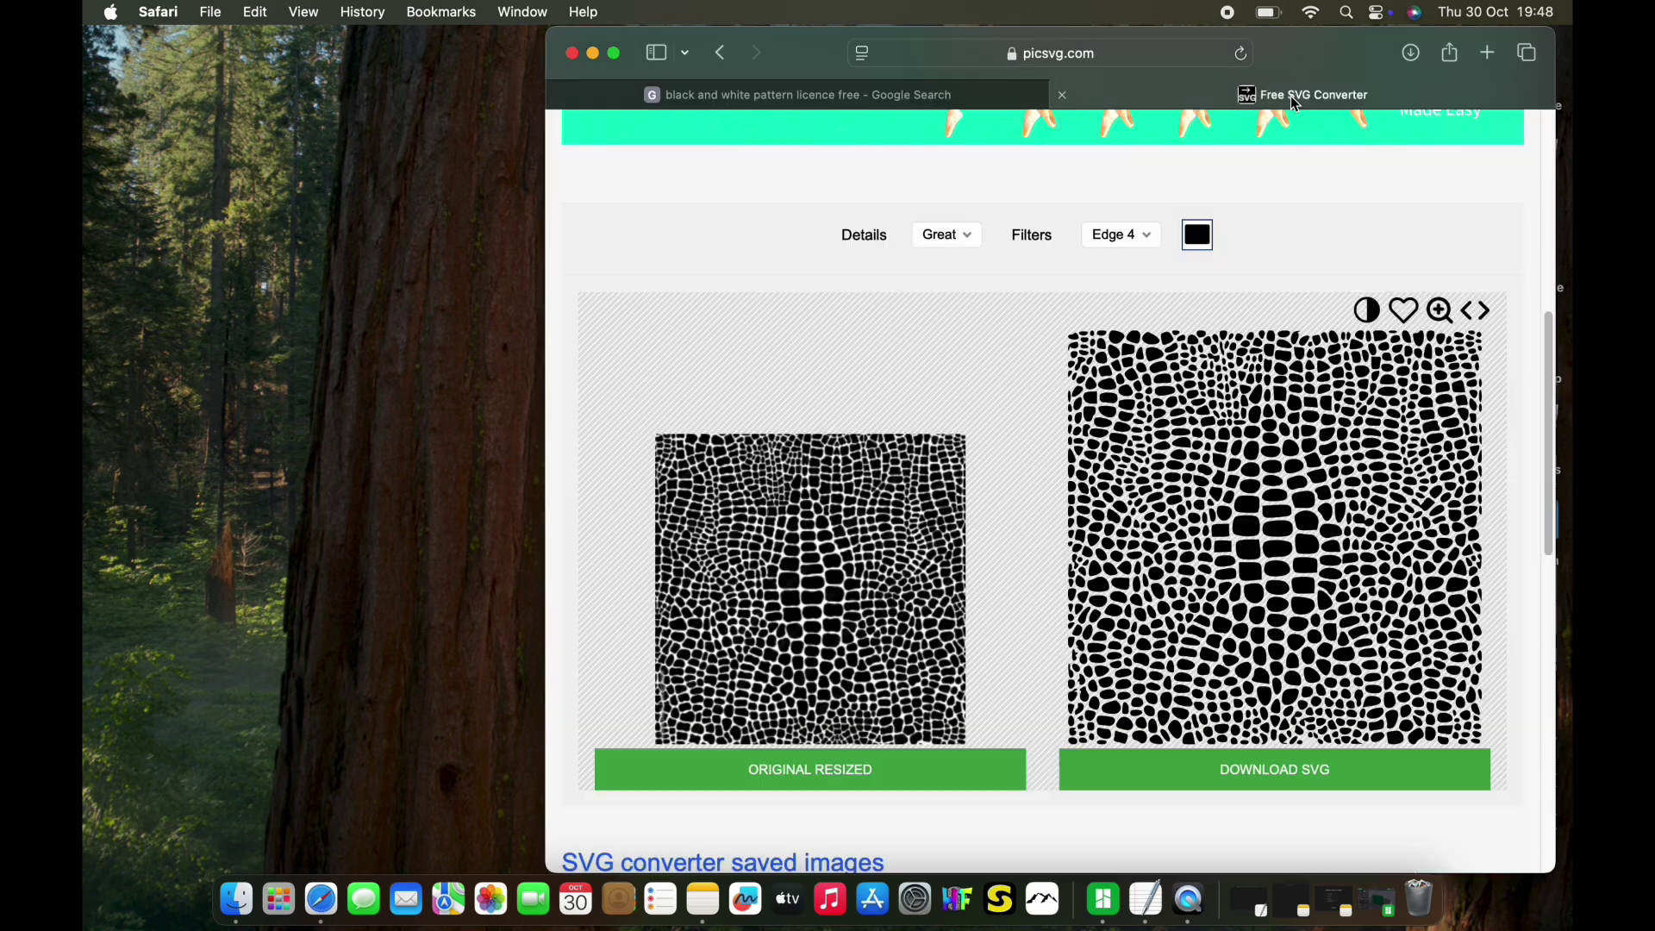
scroll(1068, 207, up, 7)
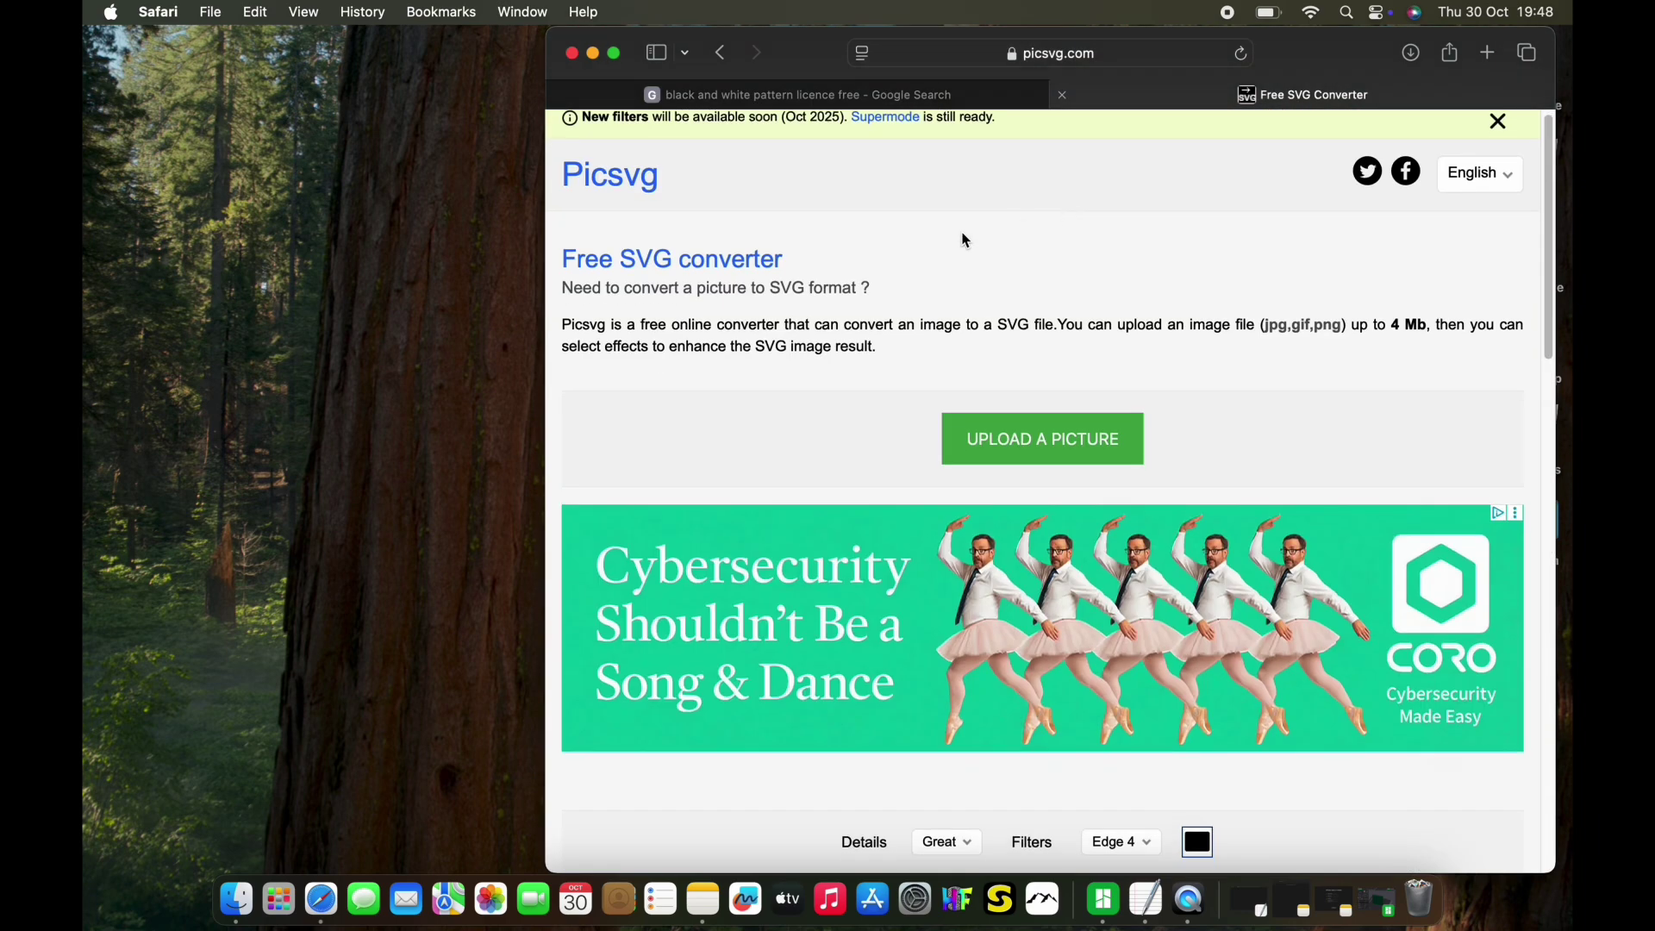
scroll(962, 244, down, 1)
scroll(963, 246, up, 2)
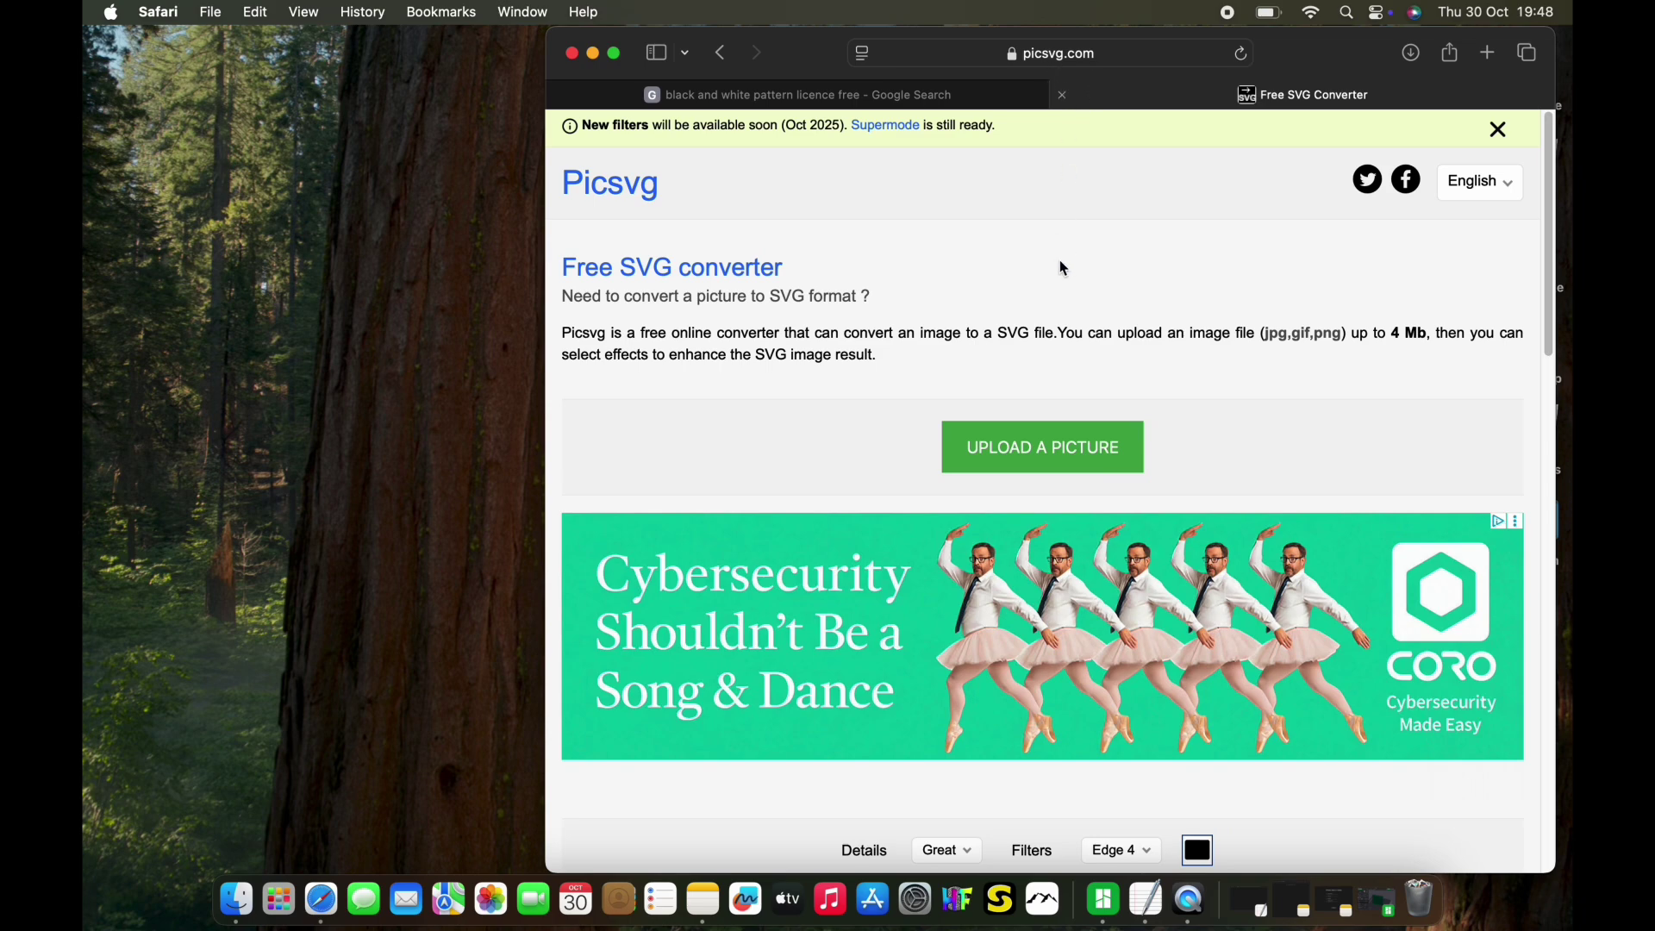
scroll(1160, 428, down, 10)
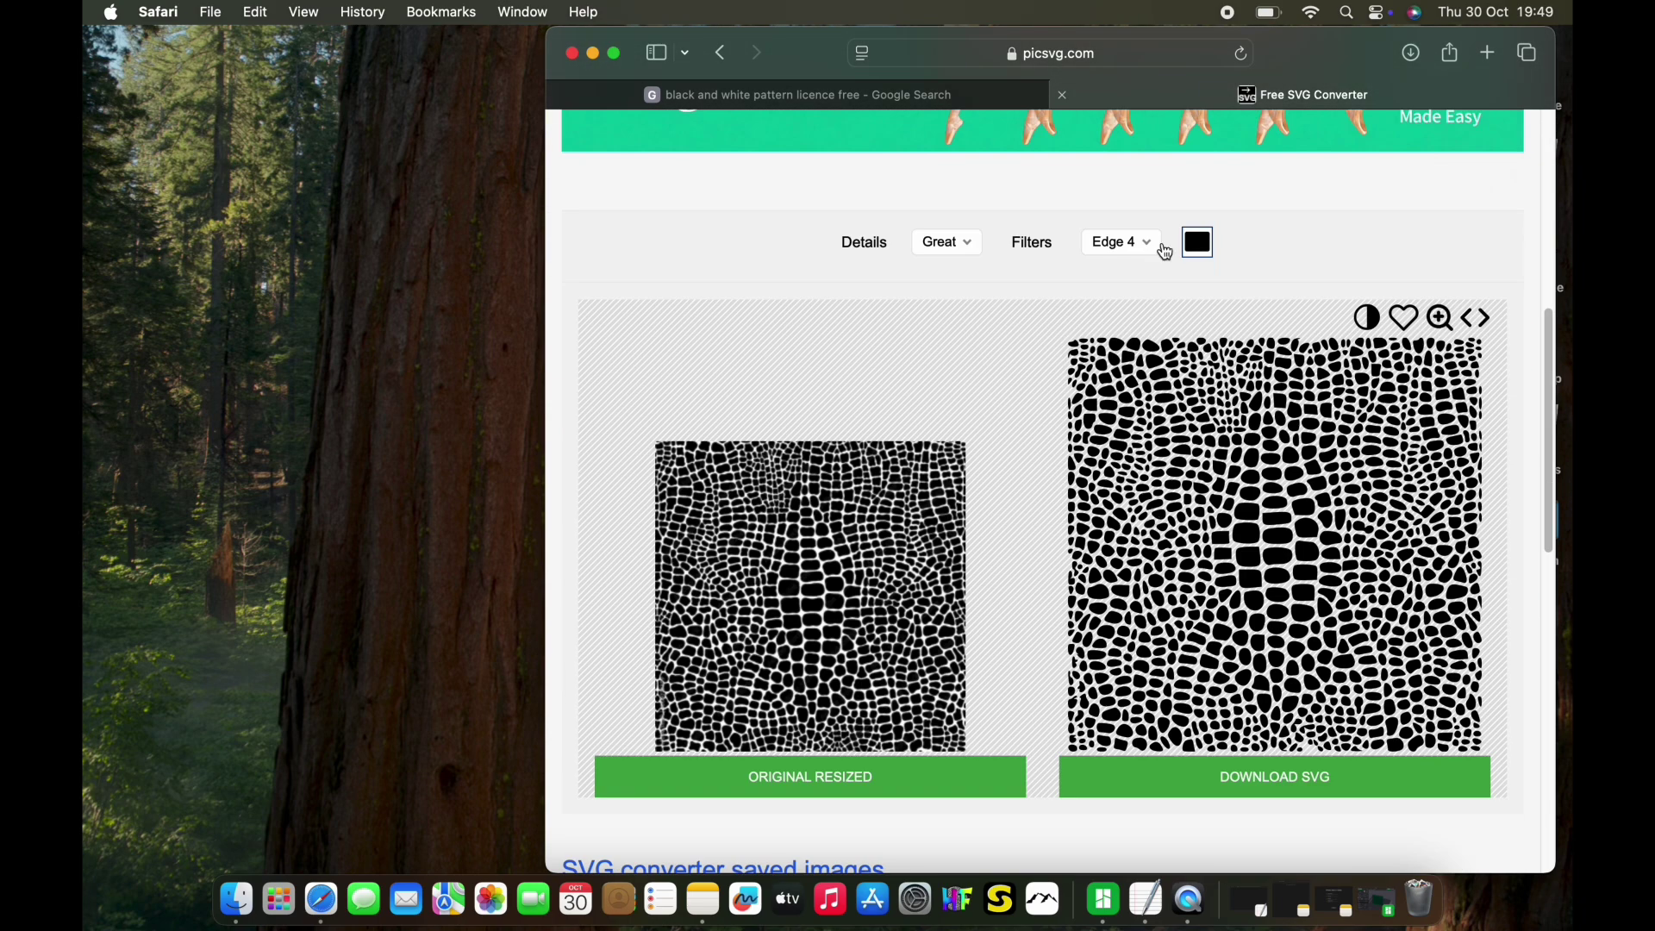
- Try the Edge 2 filter on the conversion, then settle back on Edge 4
click(1145, 245)
click(1139, 295)
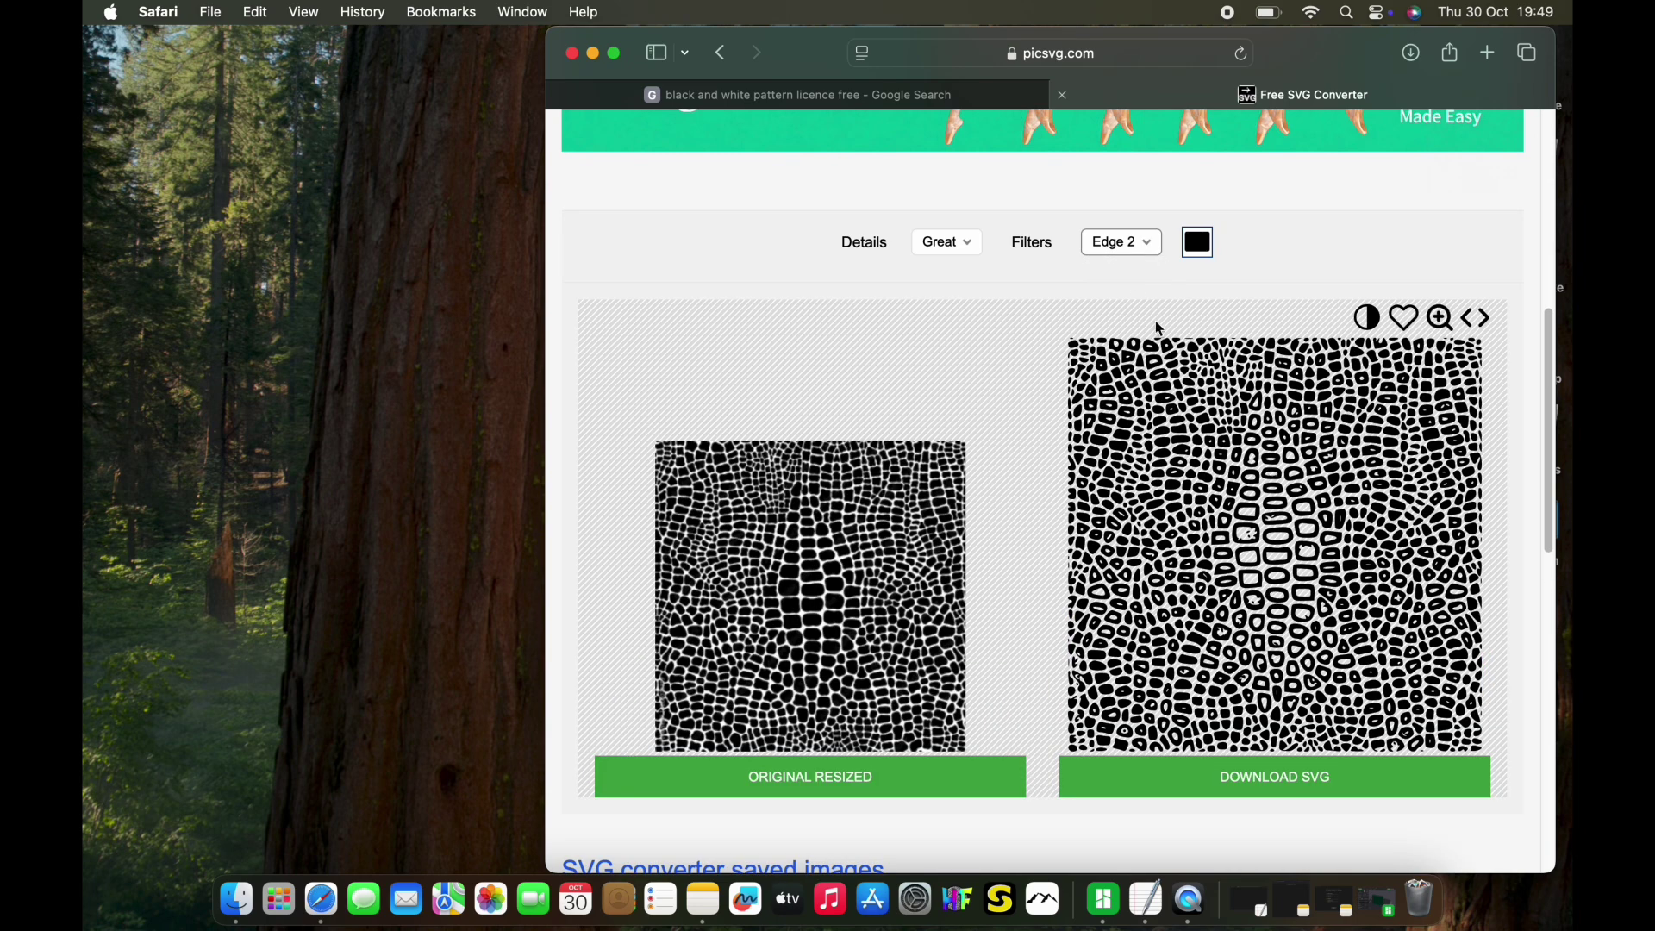
click(1141, 248)
click(1143, 348)
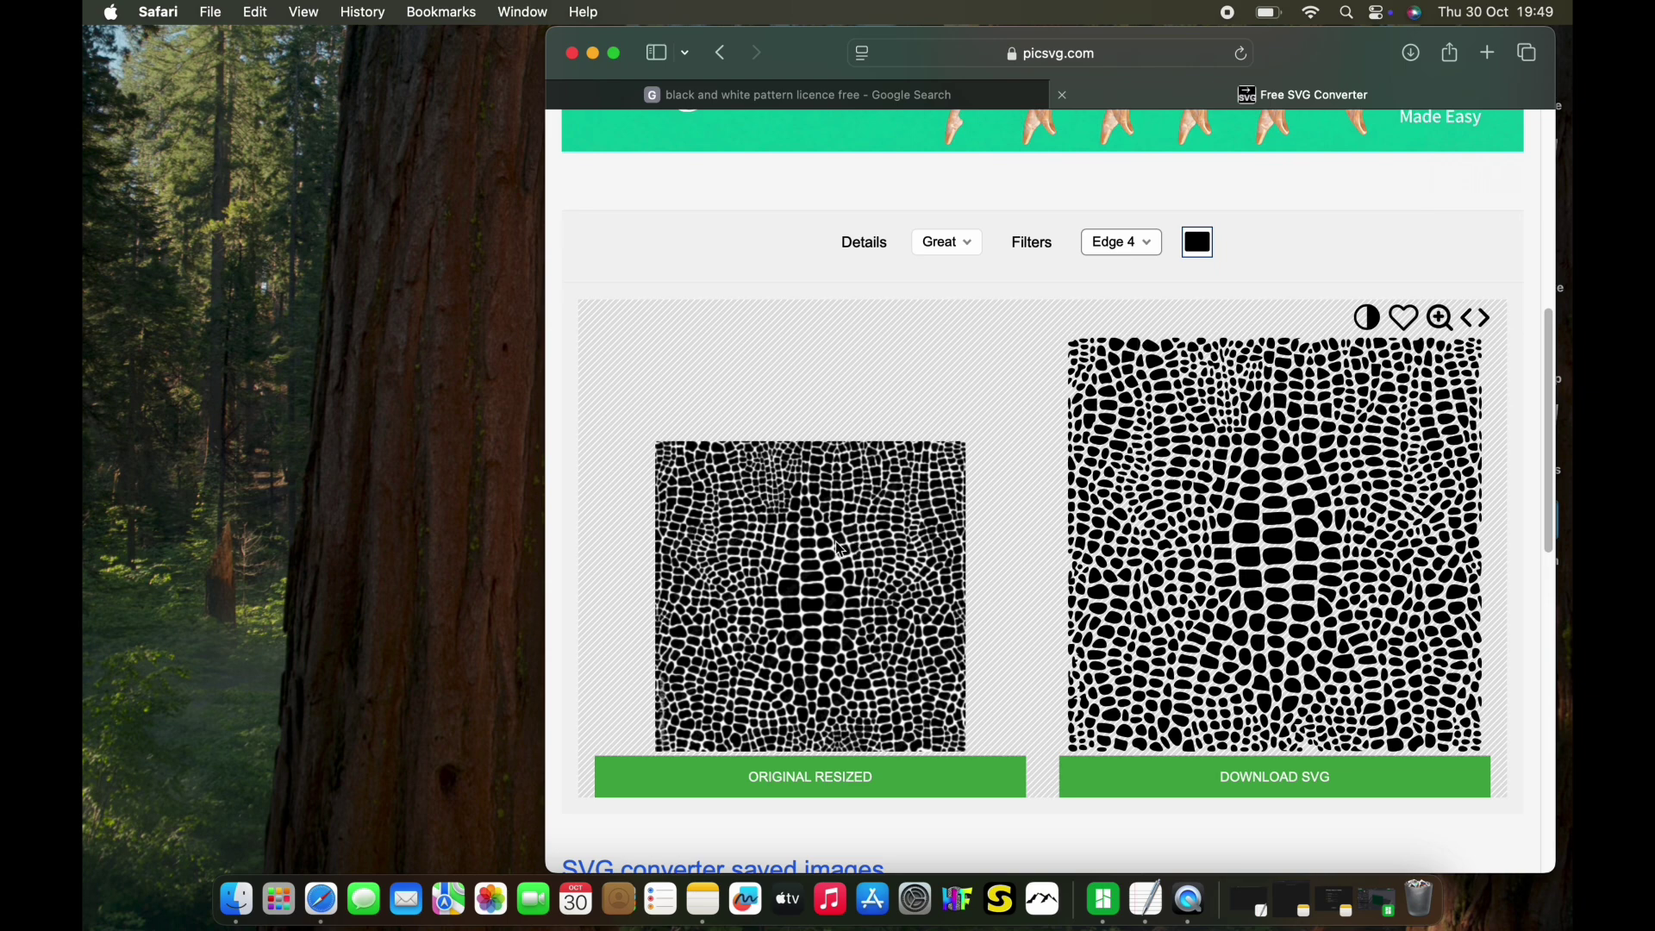
scroll(1170, 757, down, 1)
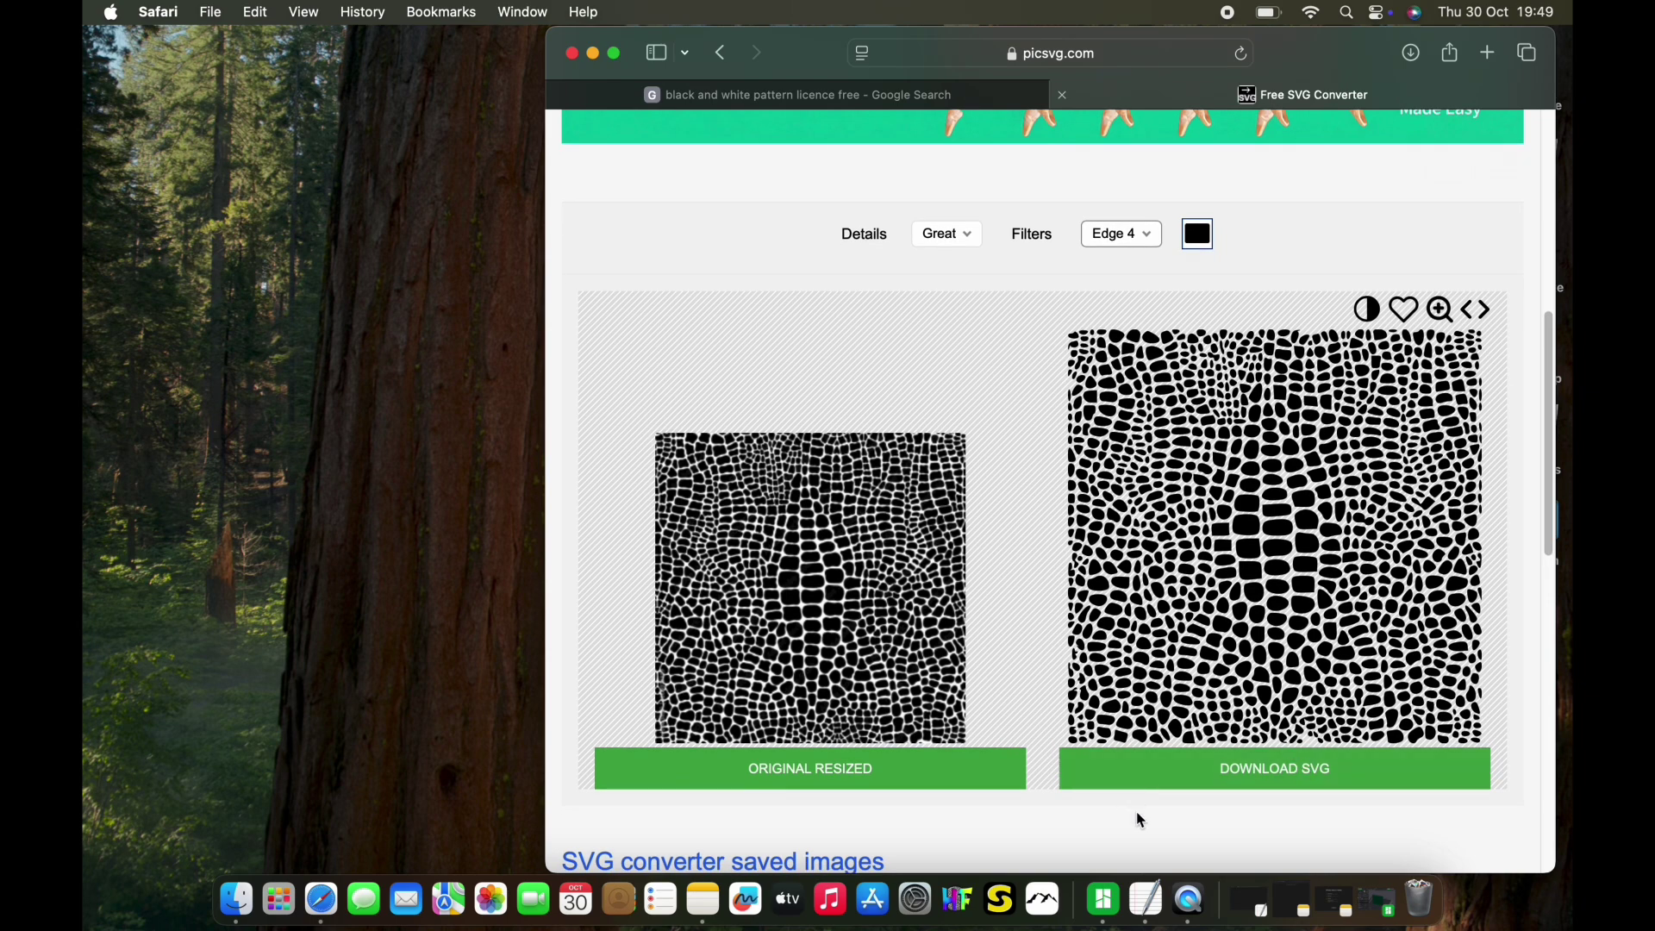
- In Bambu Studio, select the cube and add R5TyOV01.svg as an SVG modifier
click(1104, 901)
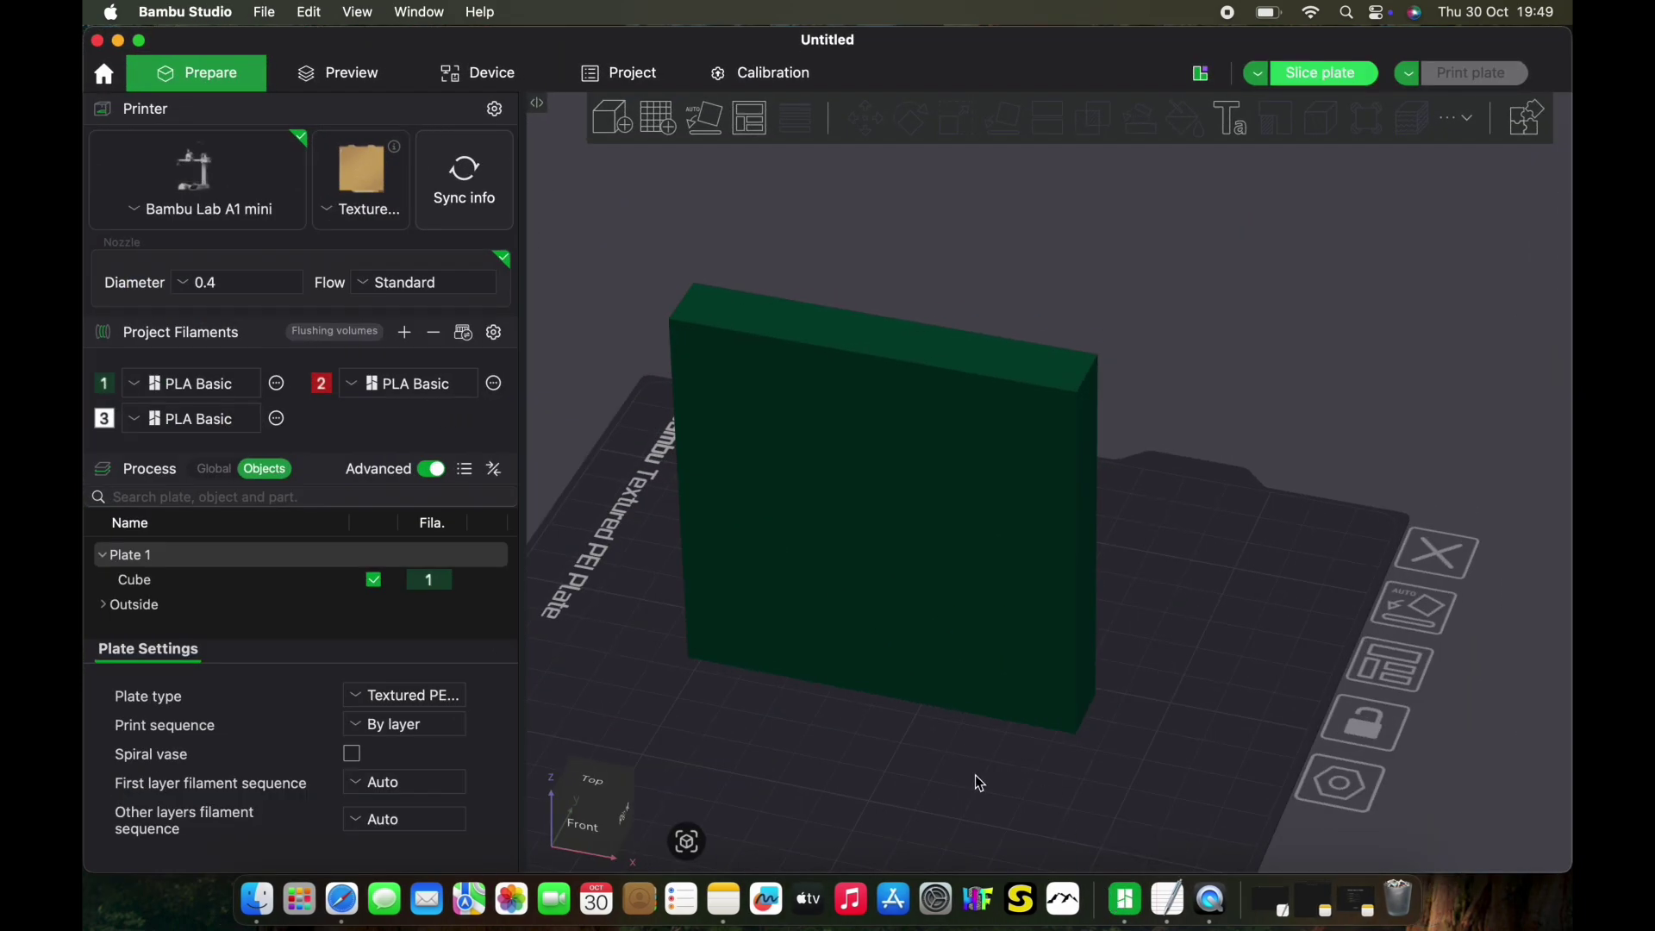
middle_drag(930, 767, 1075, 694)
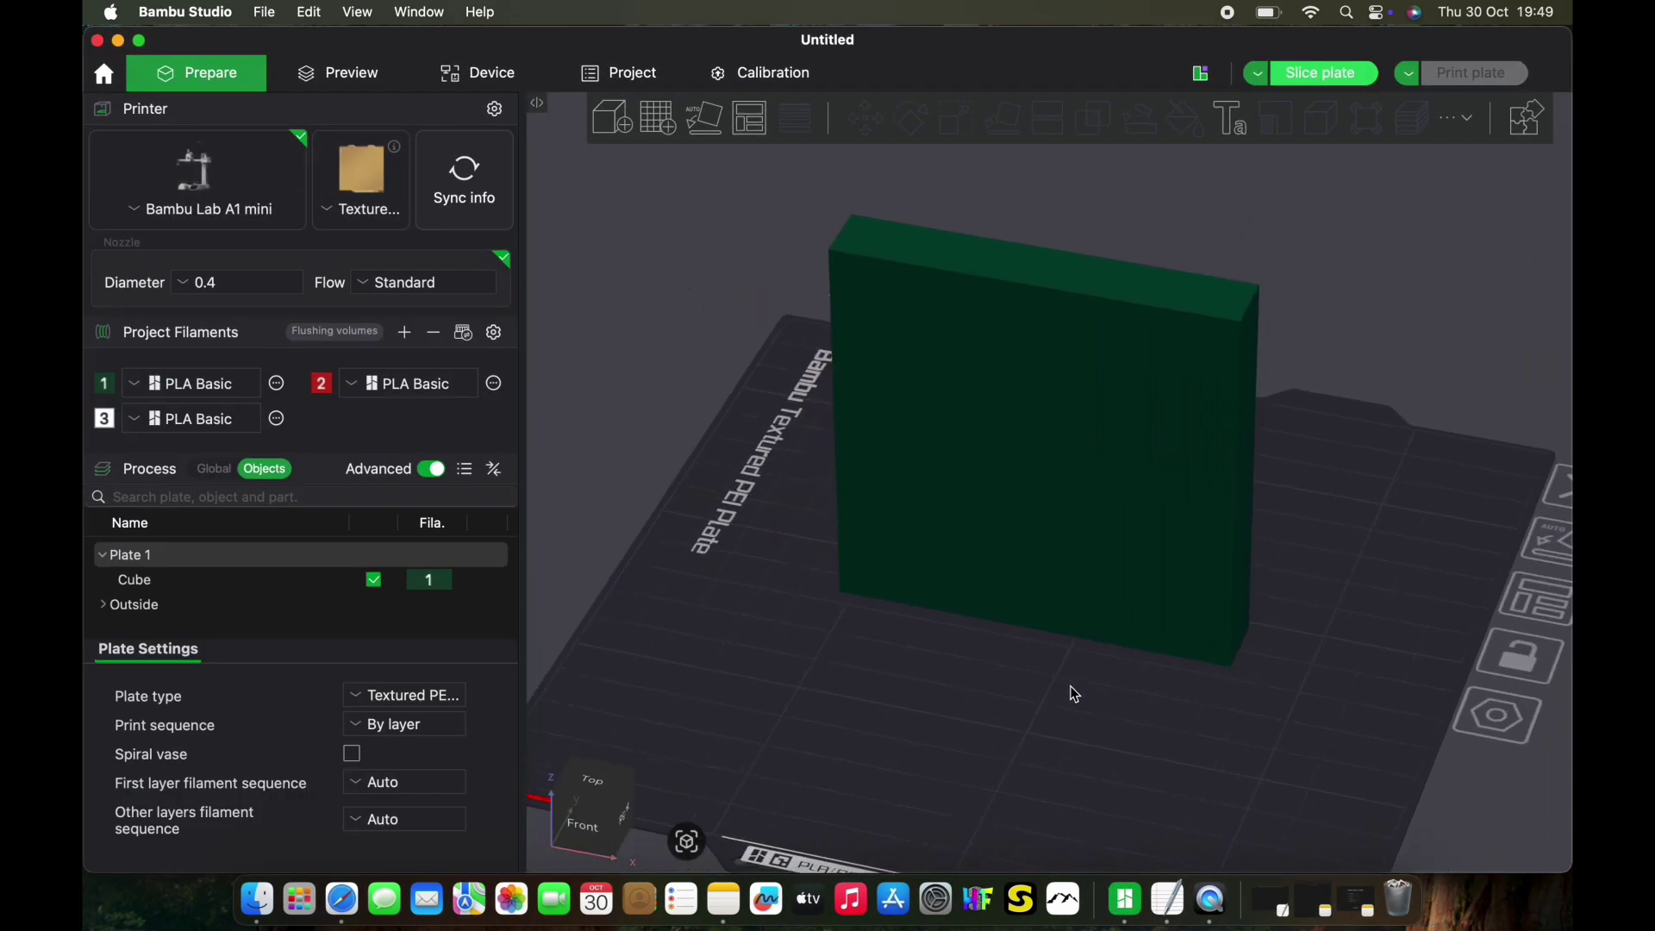
click(1037, 601)
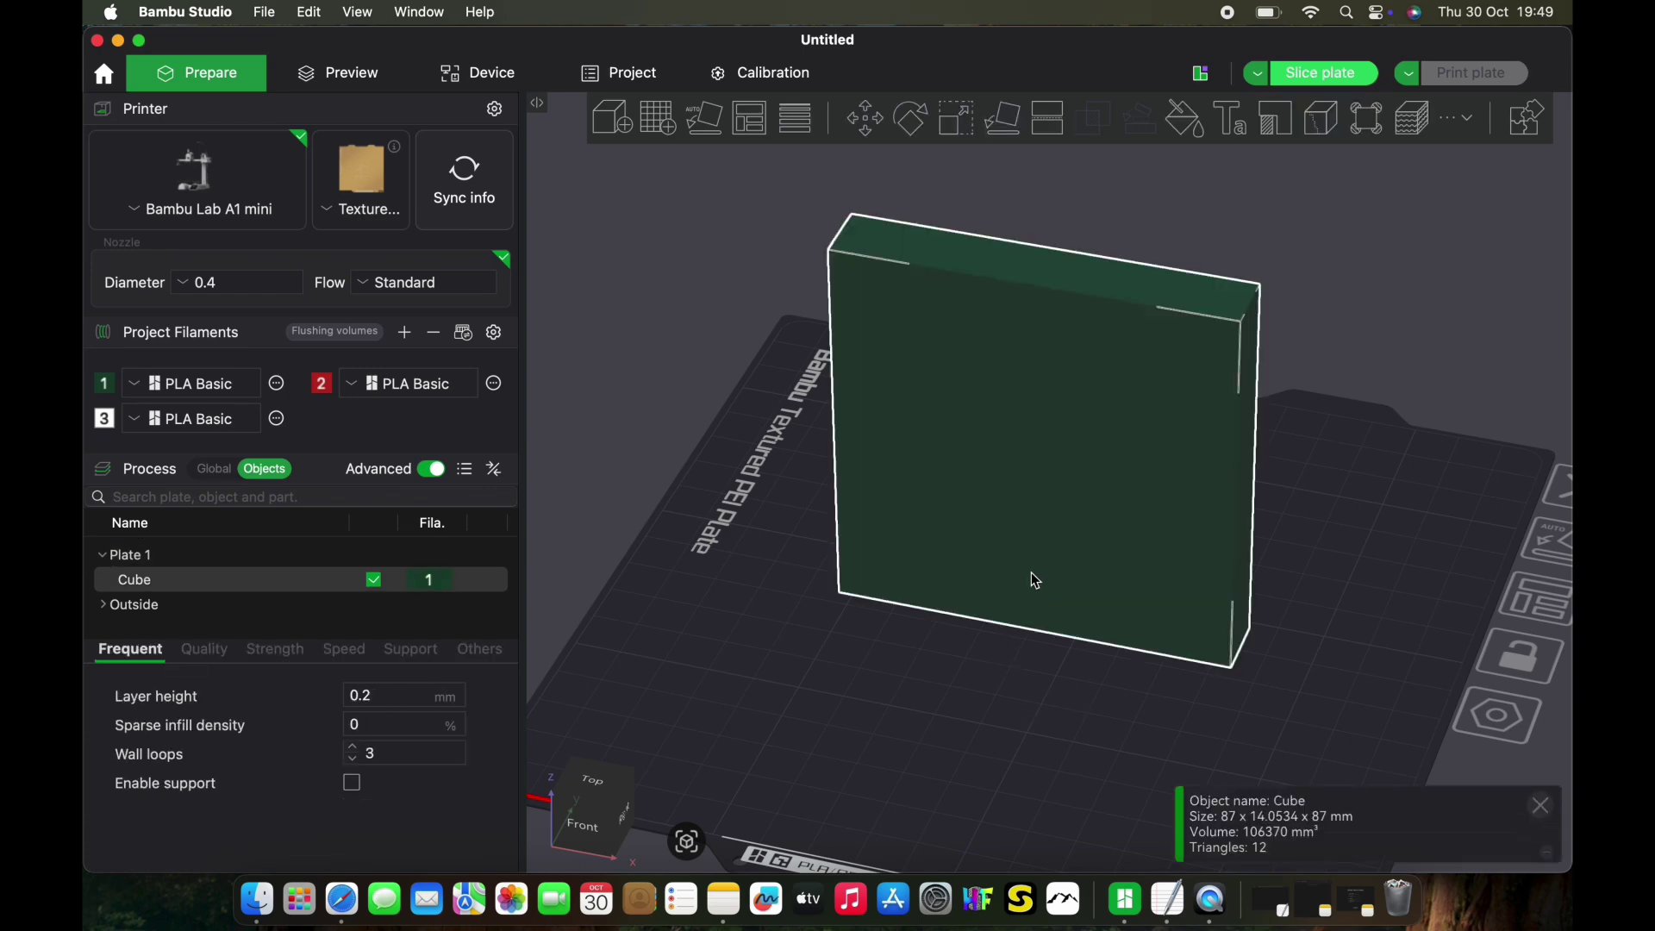
right_click(1031, 572)
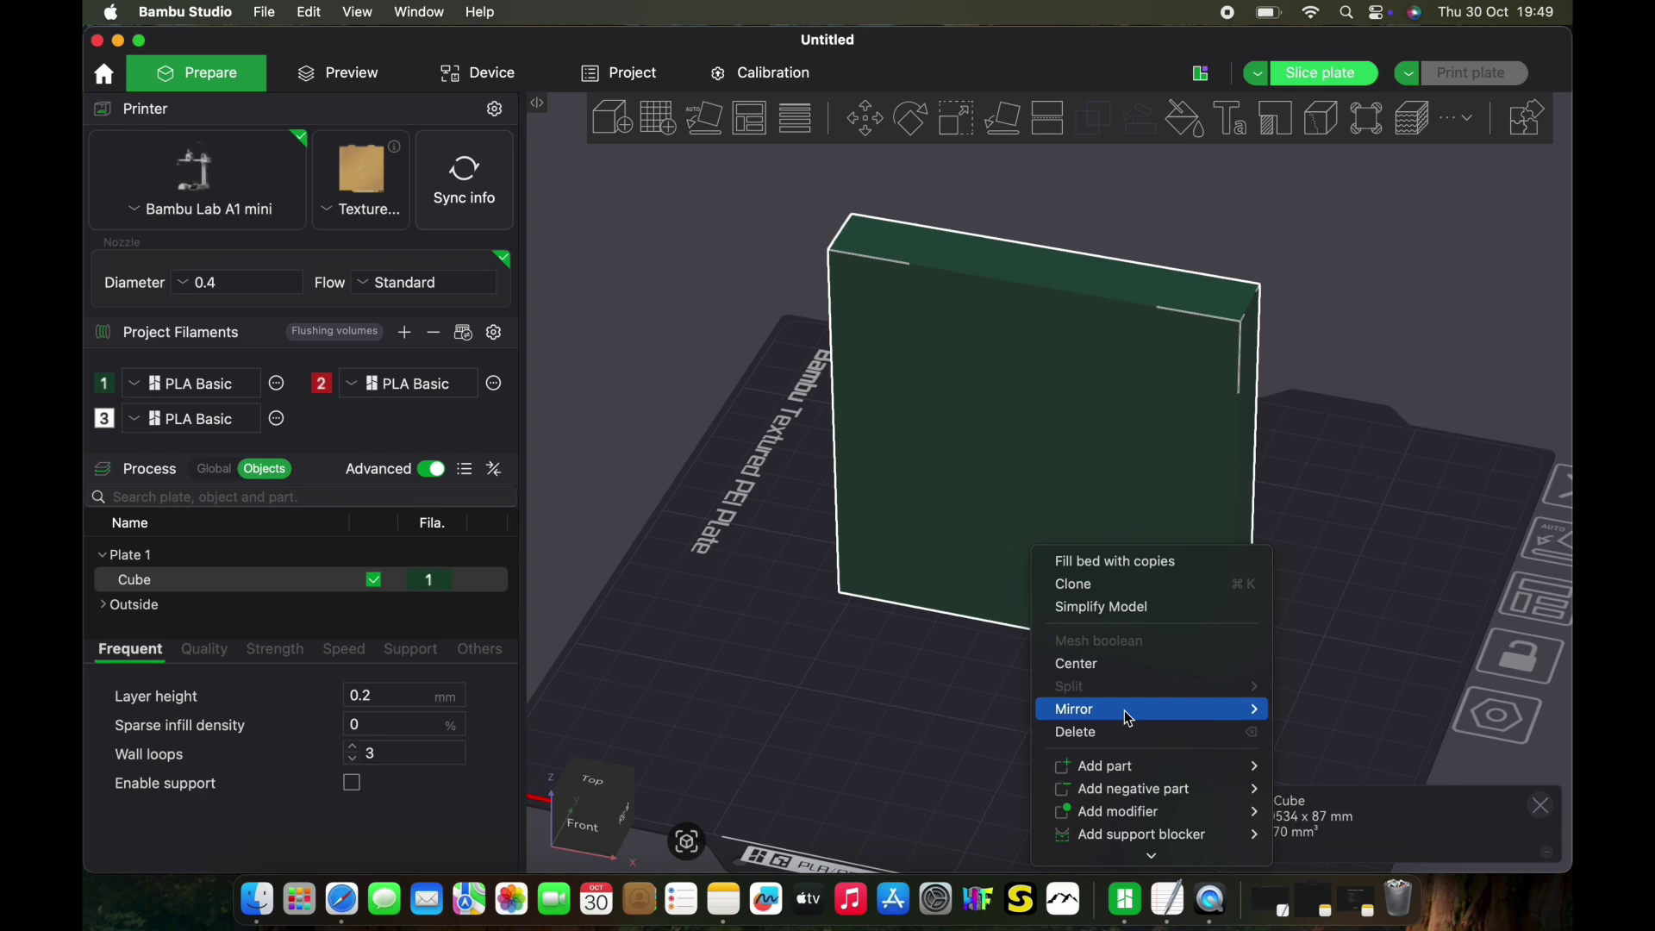
mouse_move(1149, 766)
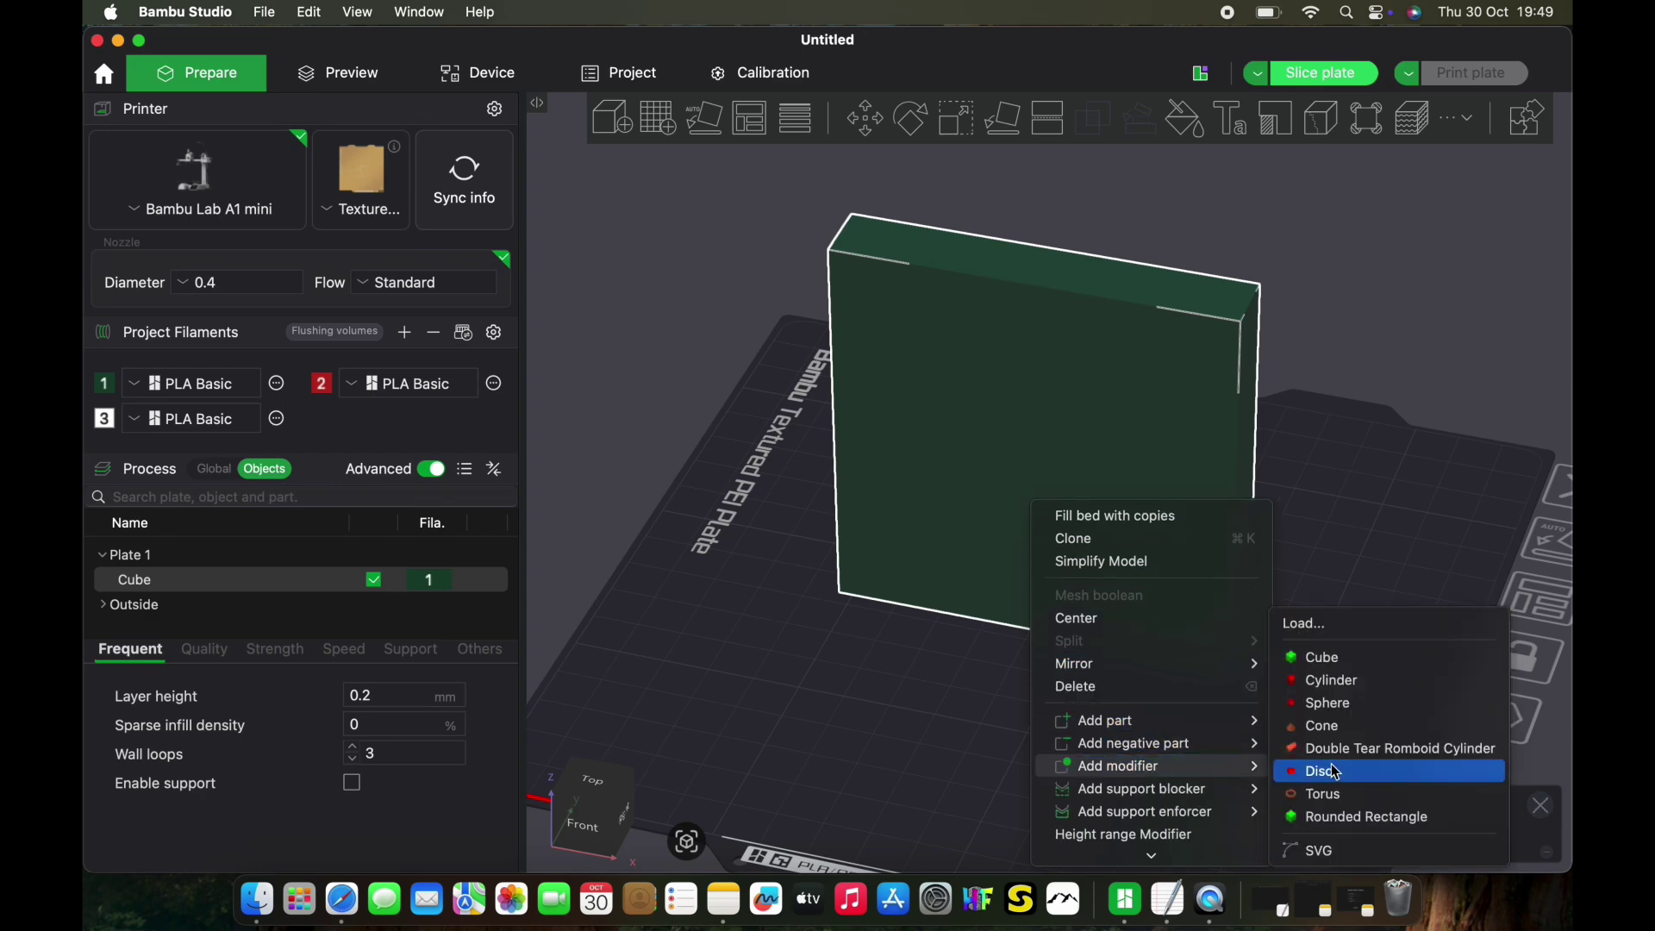
click(1348, 850)
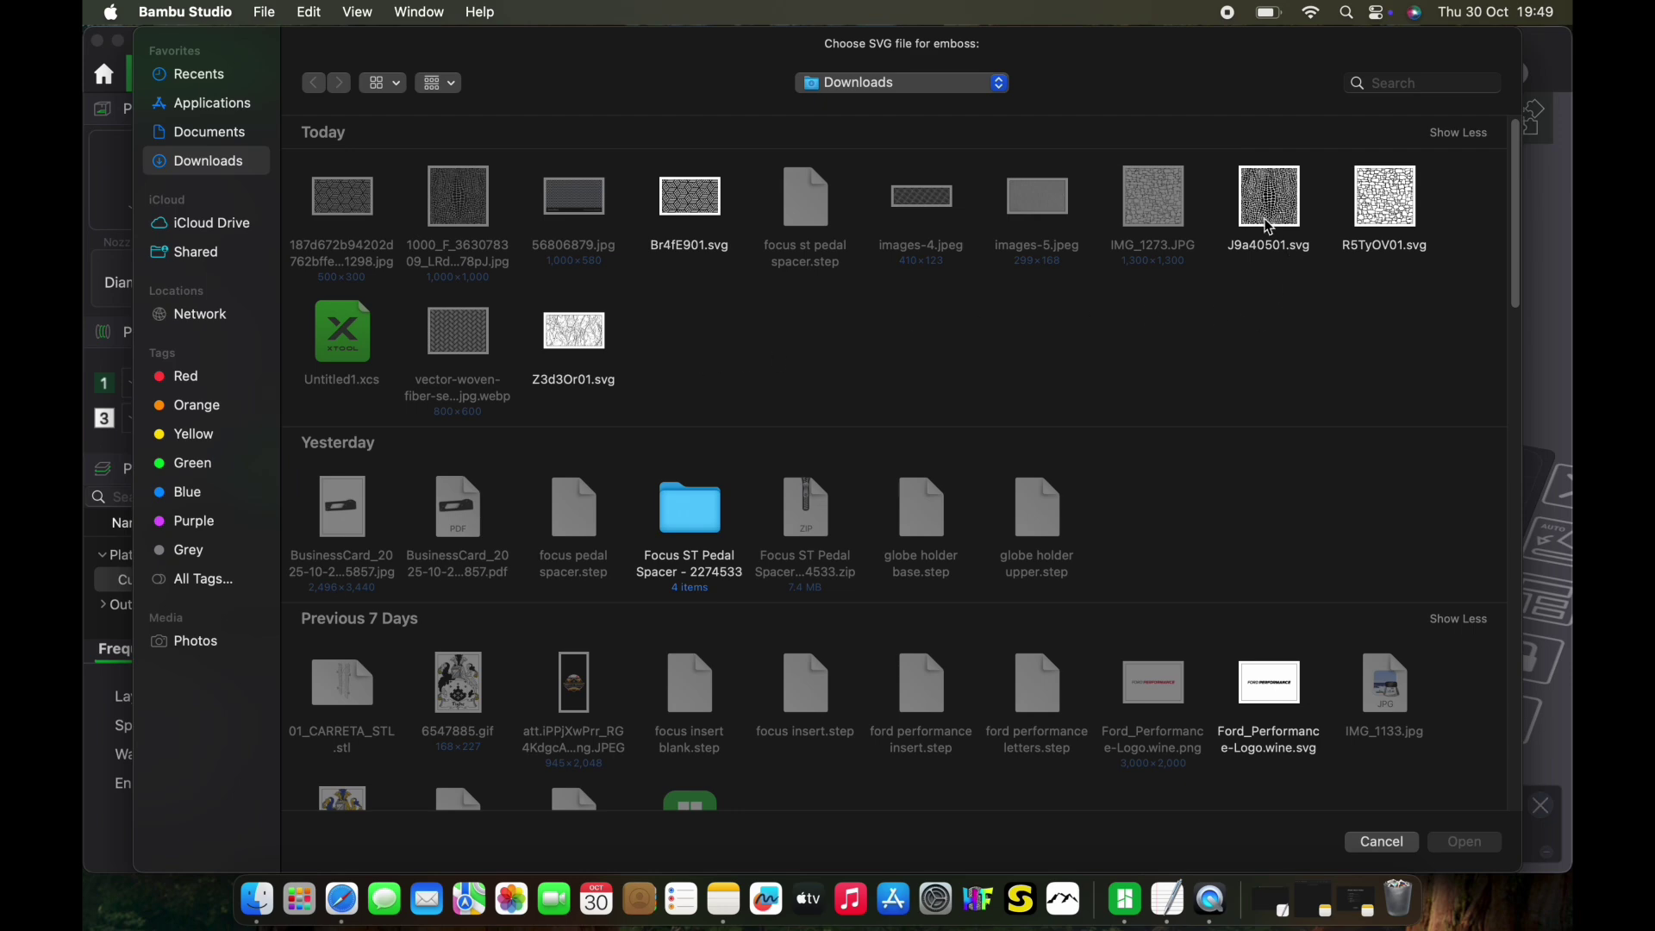
double_click(1401, 208)
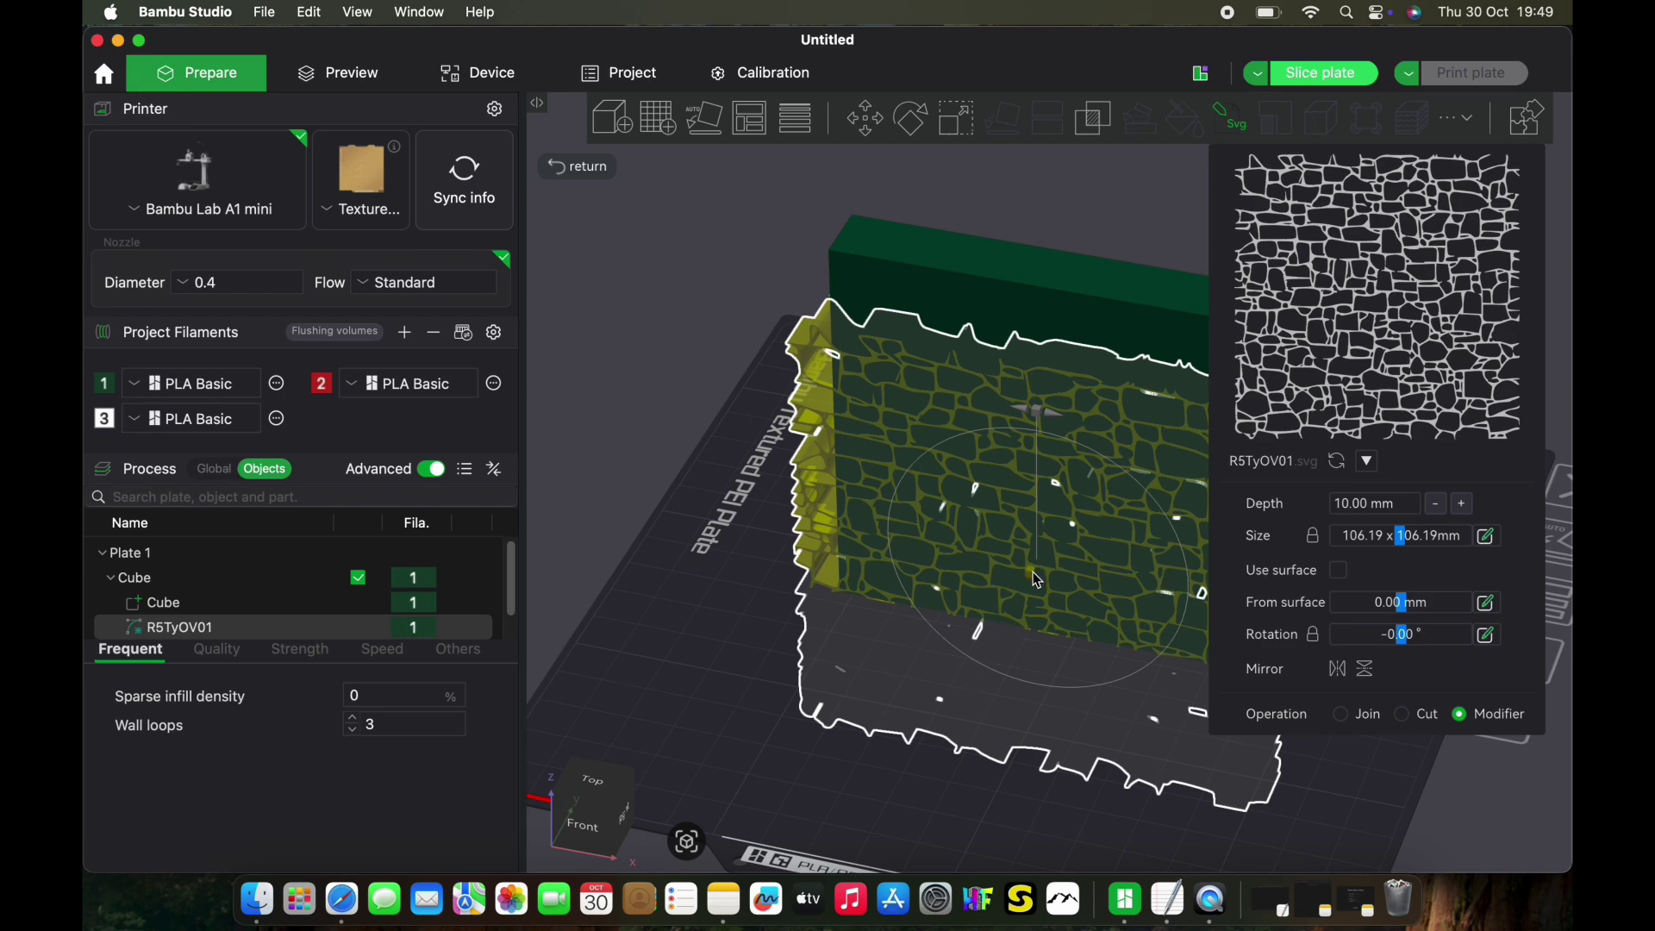
- Position the stone-wall emboss on the front face as a 0.60 mm-deep Cut using surface
drag(1036, 579, 1040, 517)
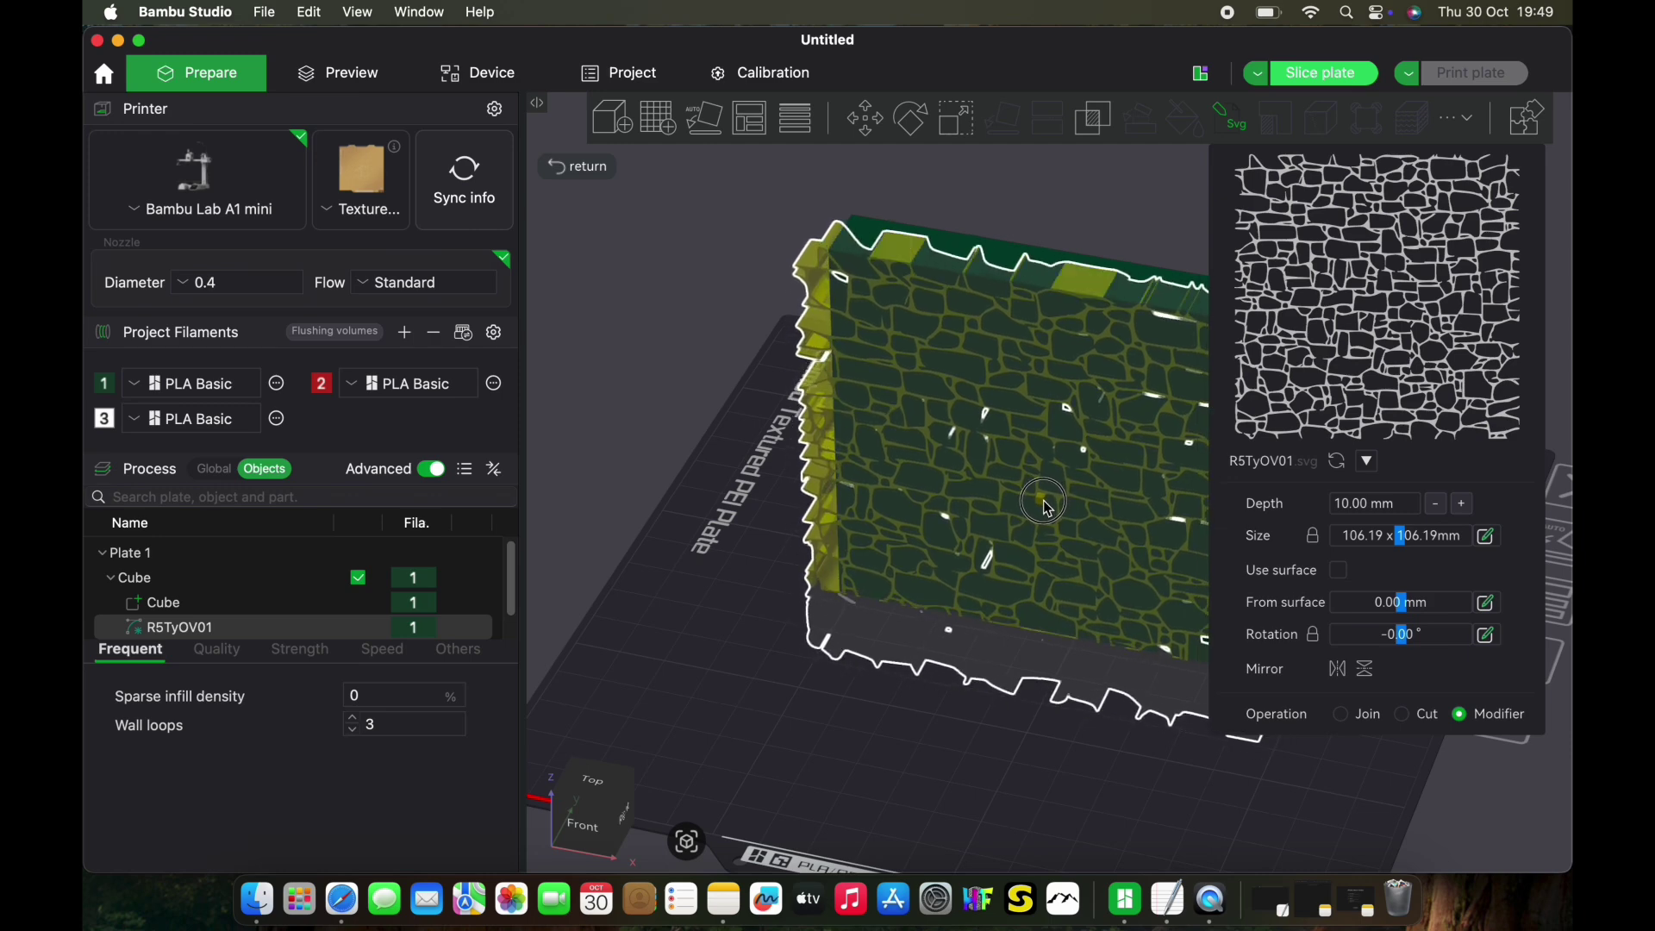
drag(953, 743, 812, 746)
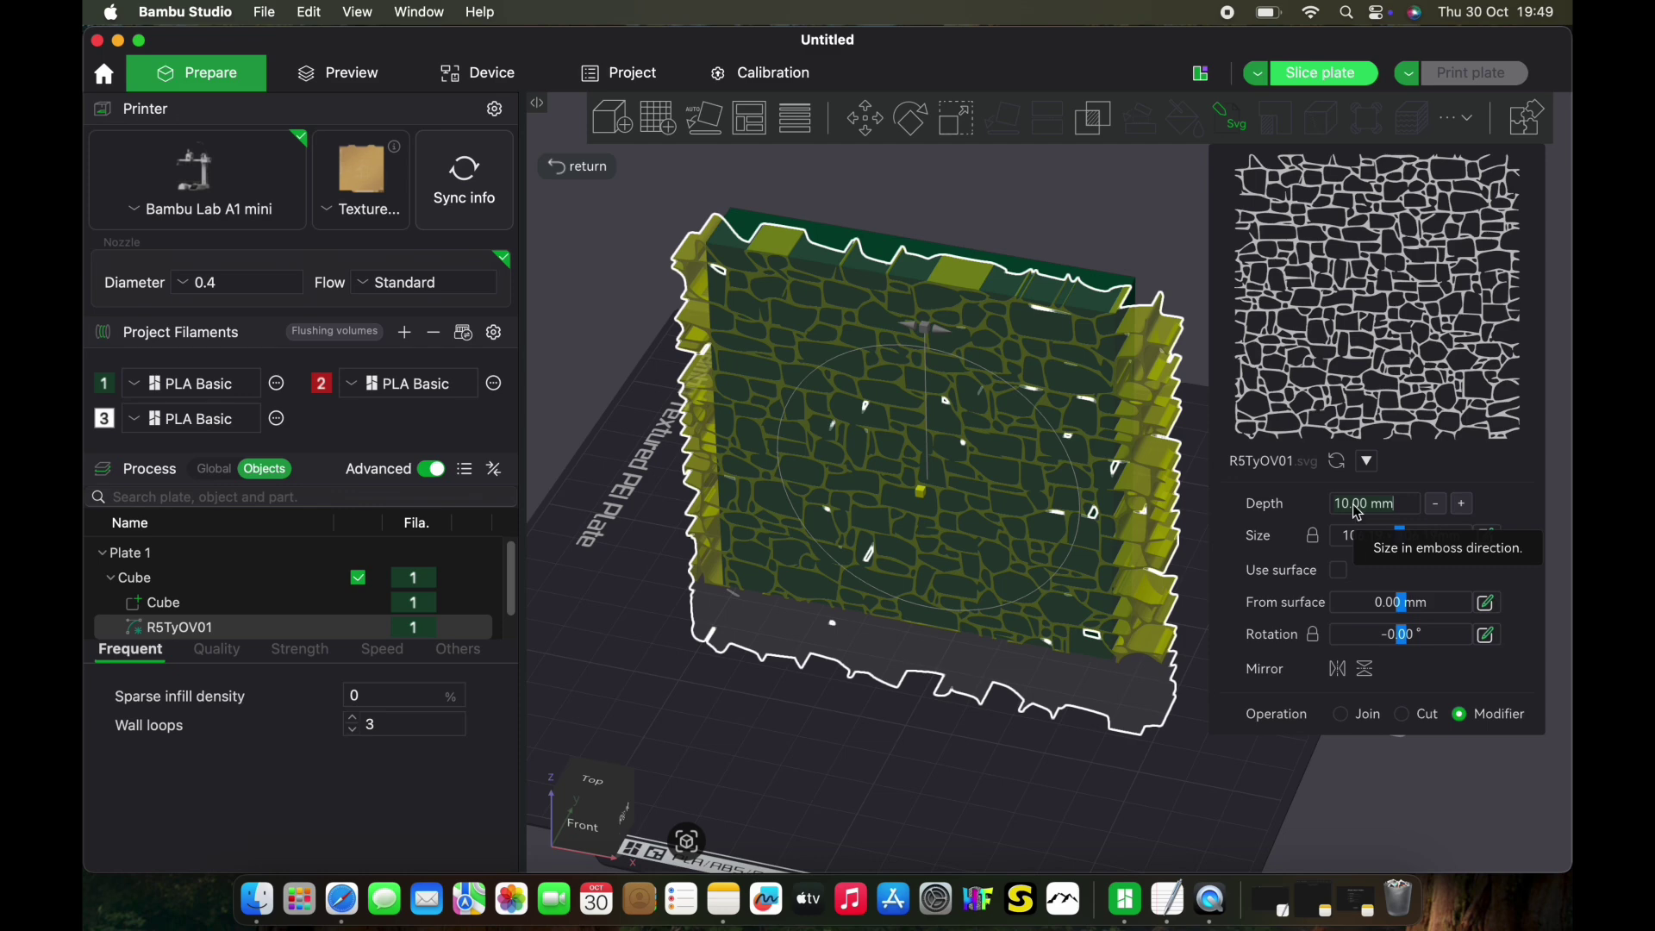
key(BackSpace)
text(.6)
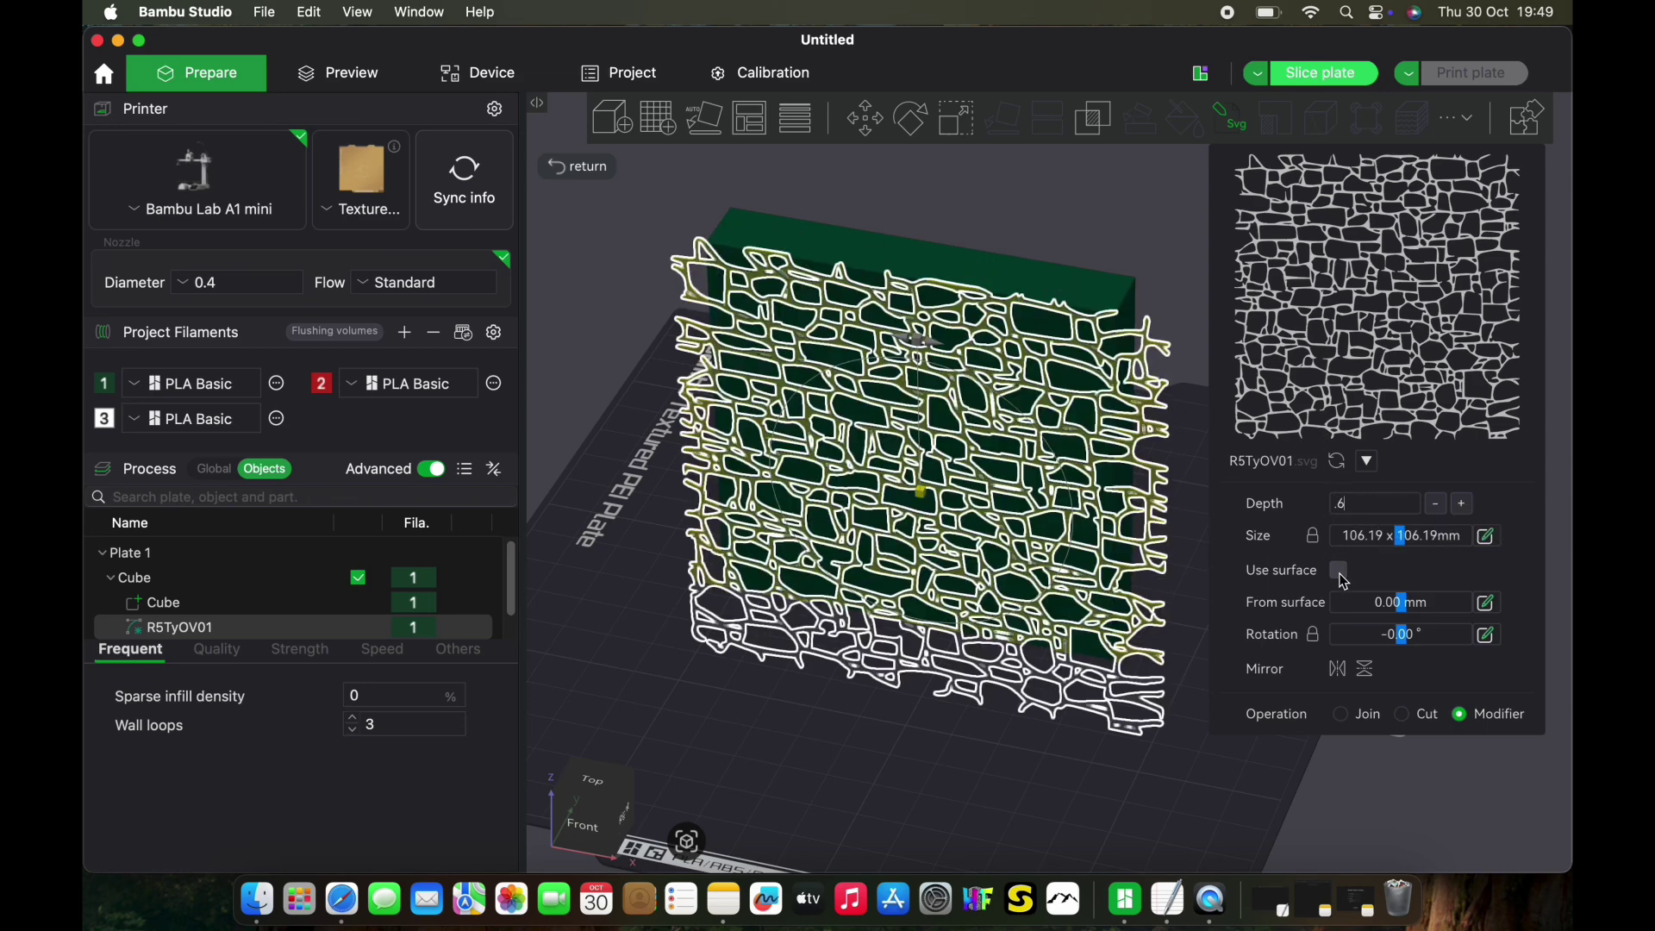
click(1338, 570)
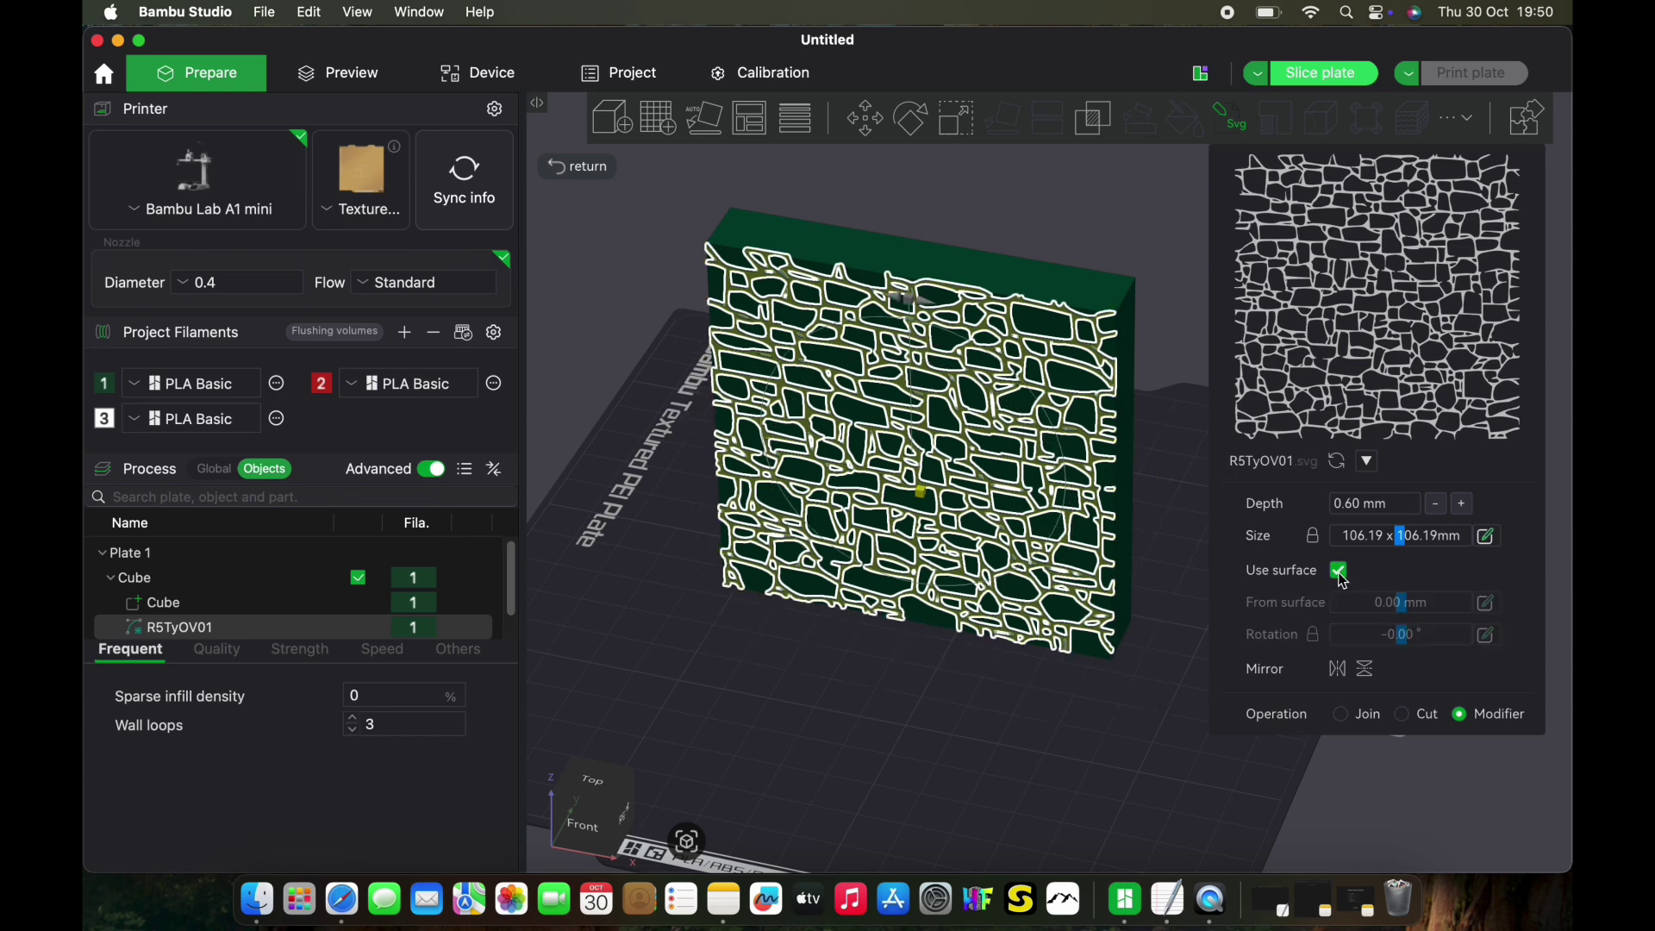
click(1408, 722)
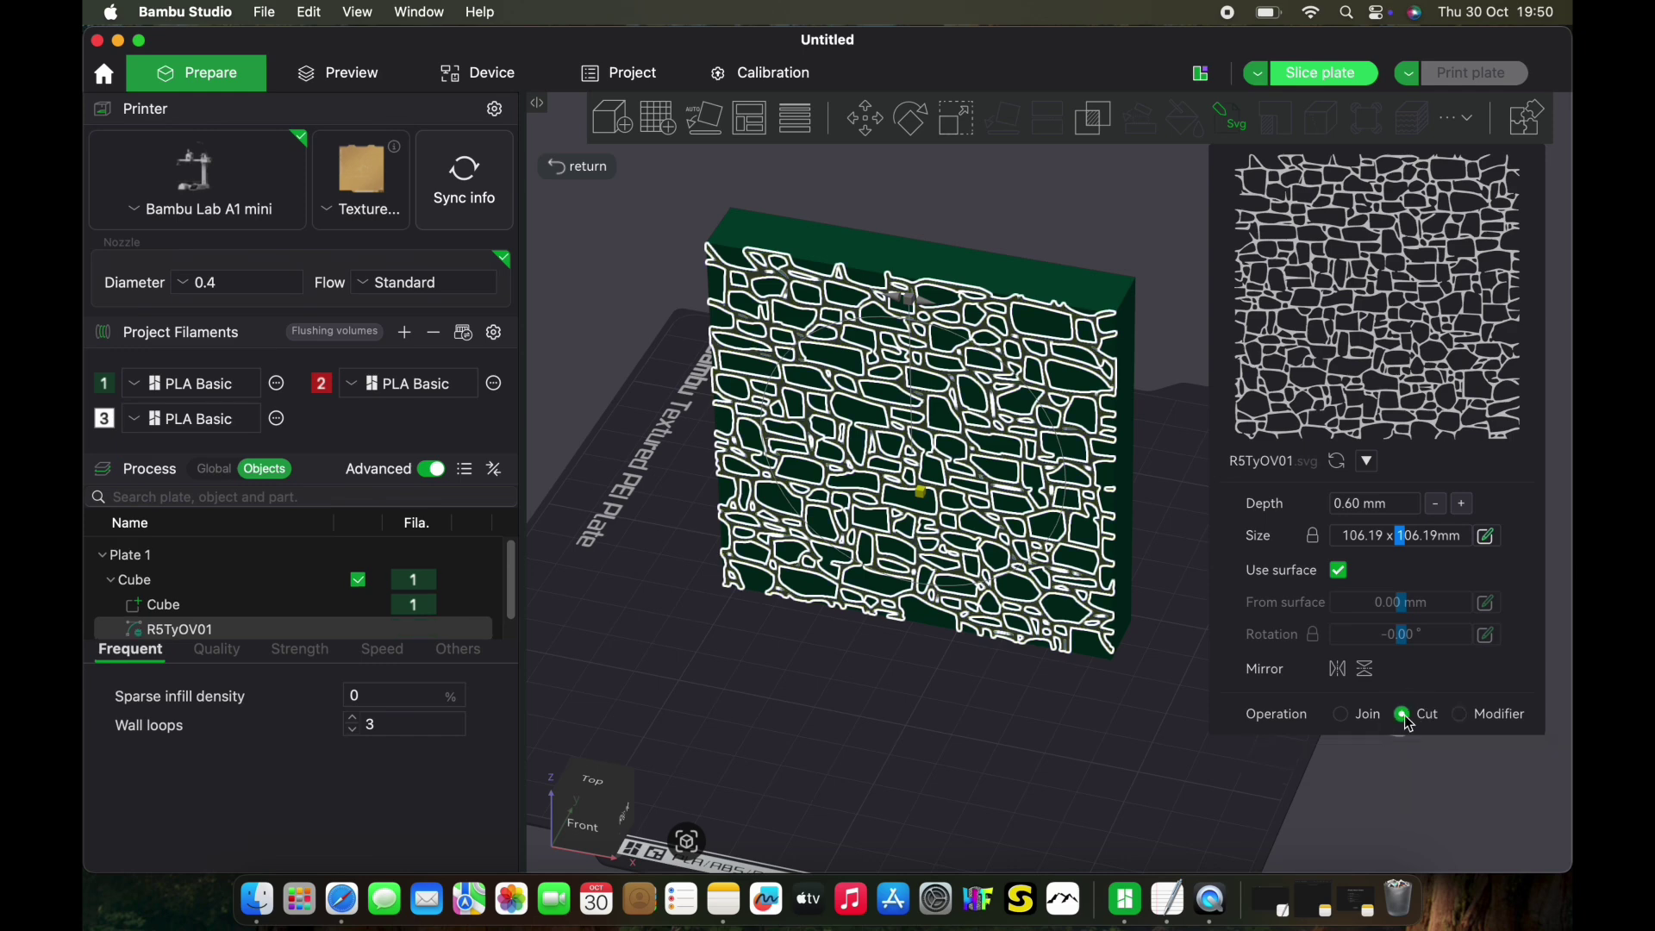
- Slice the plate and inspect the preview: 1h14m, 9.17 m / 27.79 g filament
click(602, 179)
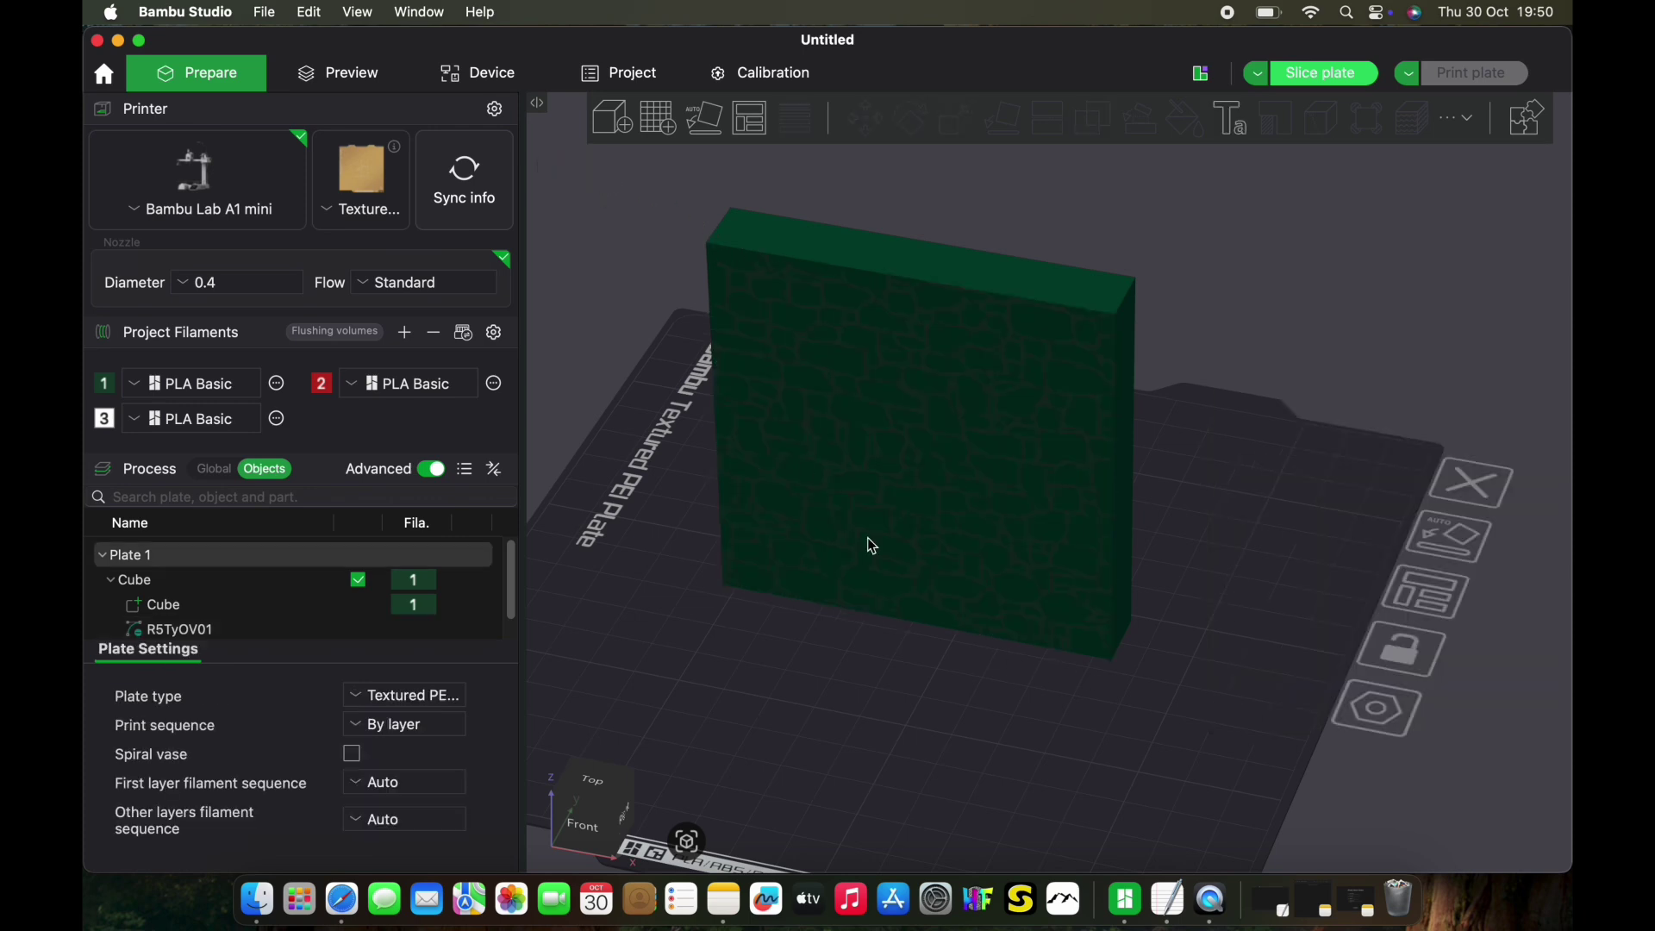
drag(1131, 712, 1134, 657)
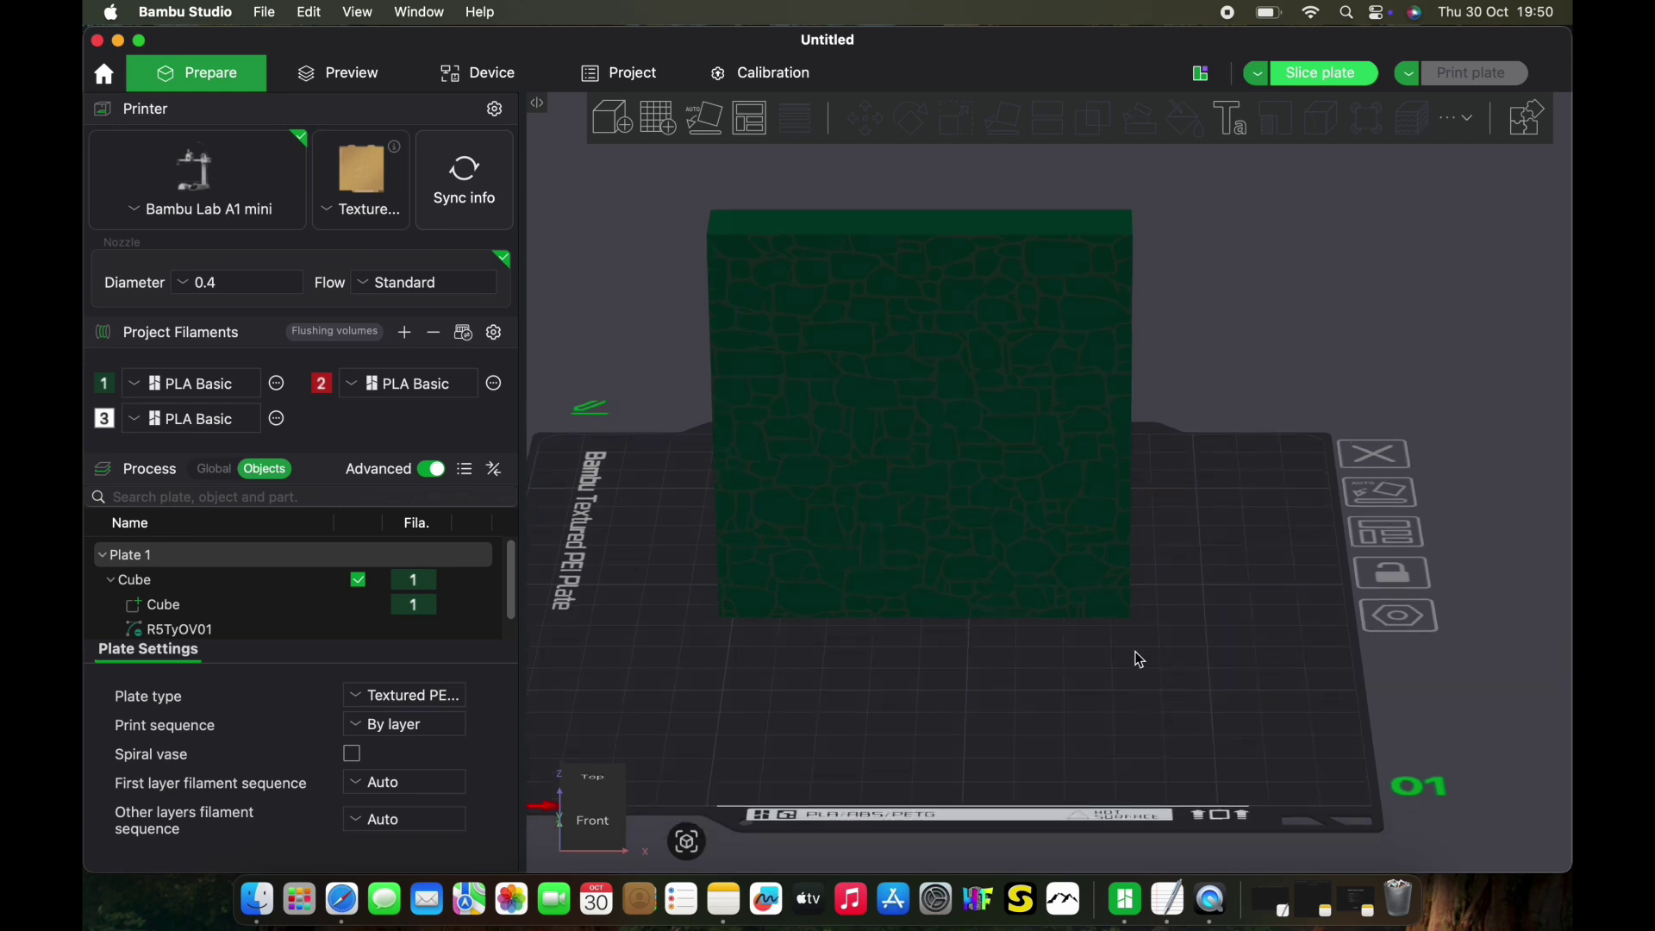
click(1324, 76)
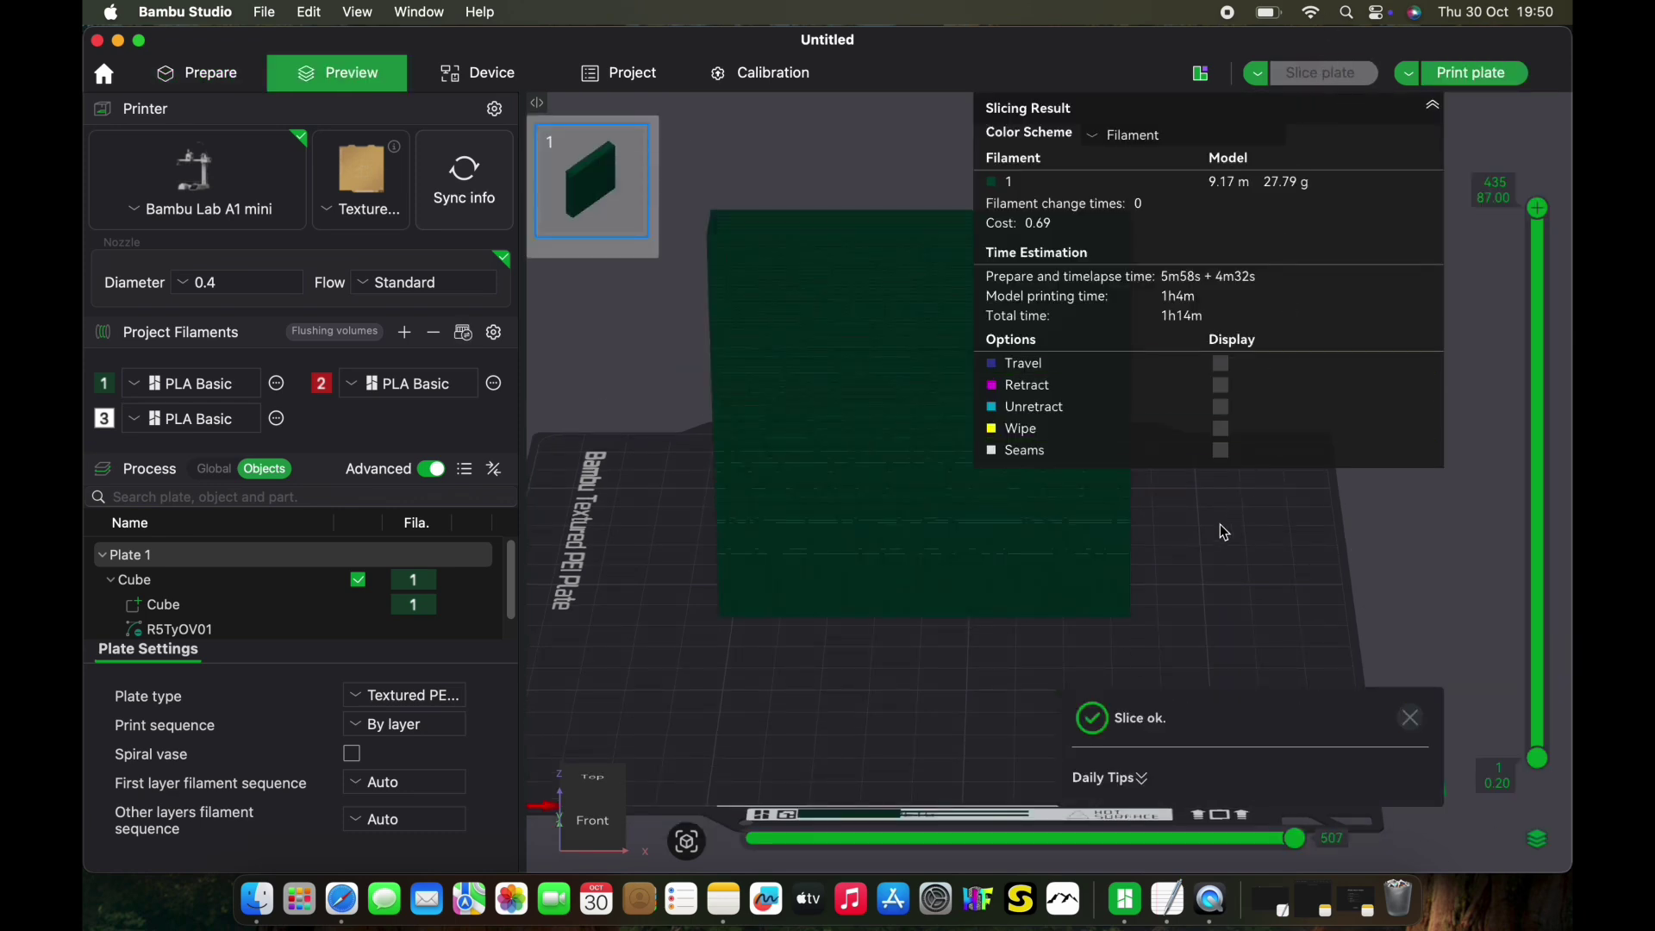
drag(1224, 560, 1162, 640)
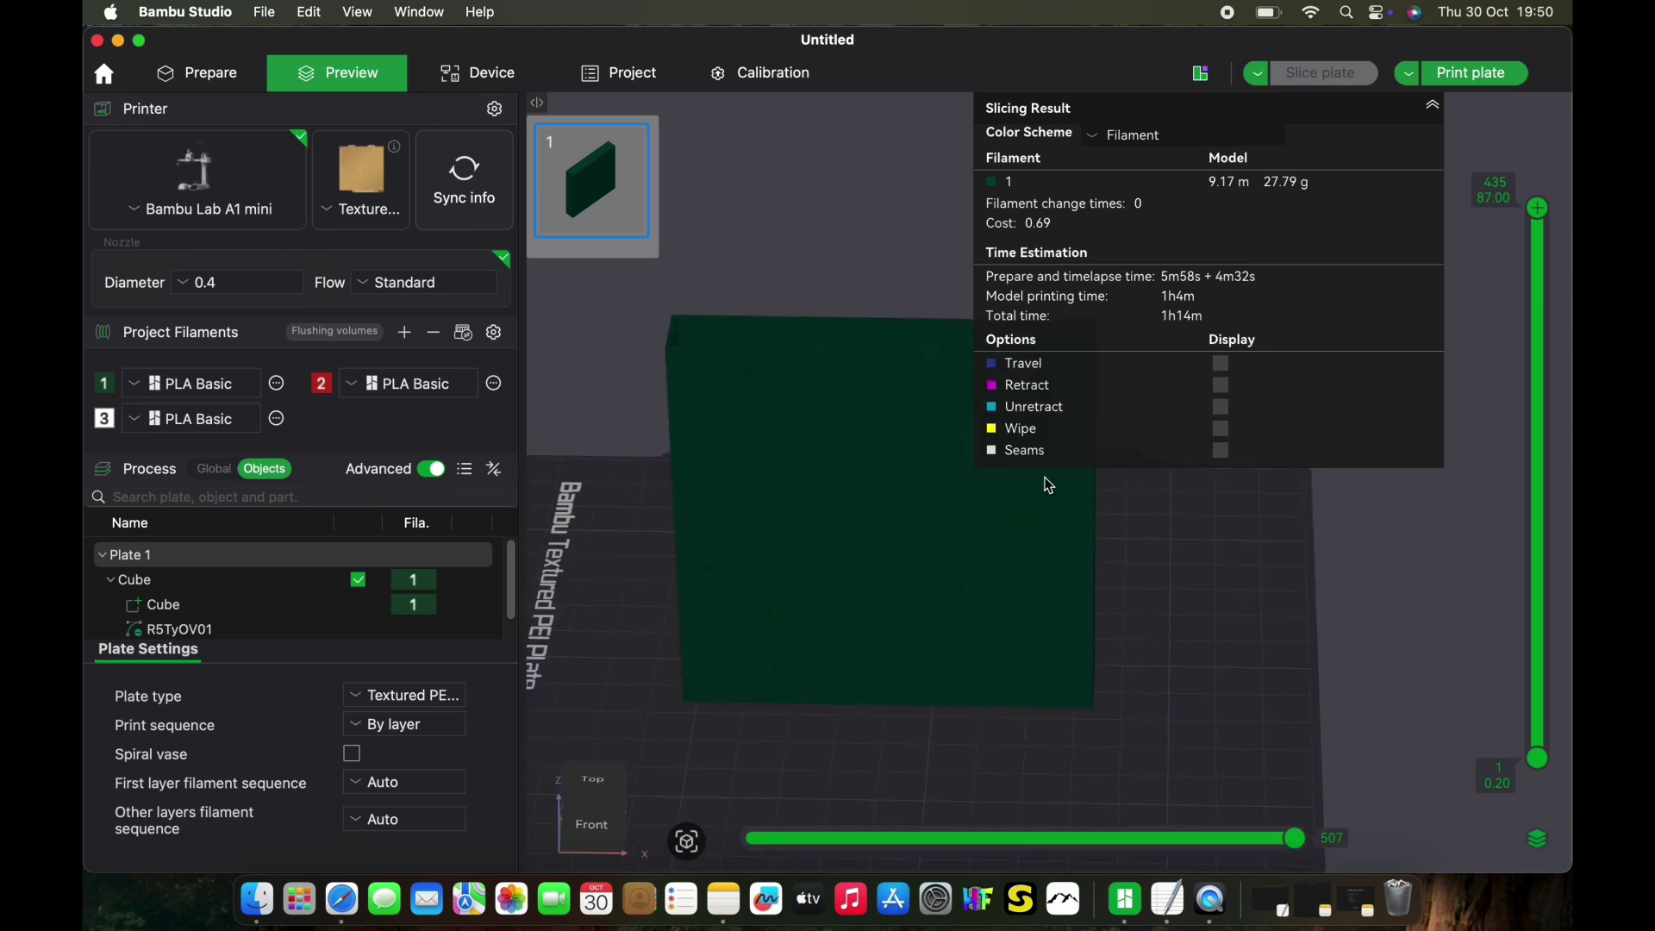
- Return to Prepare and undo twice to remove the stone-wall texture from the cube
click(224, 77)
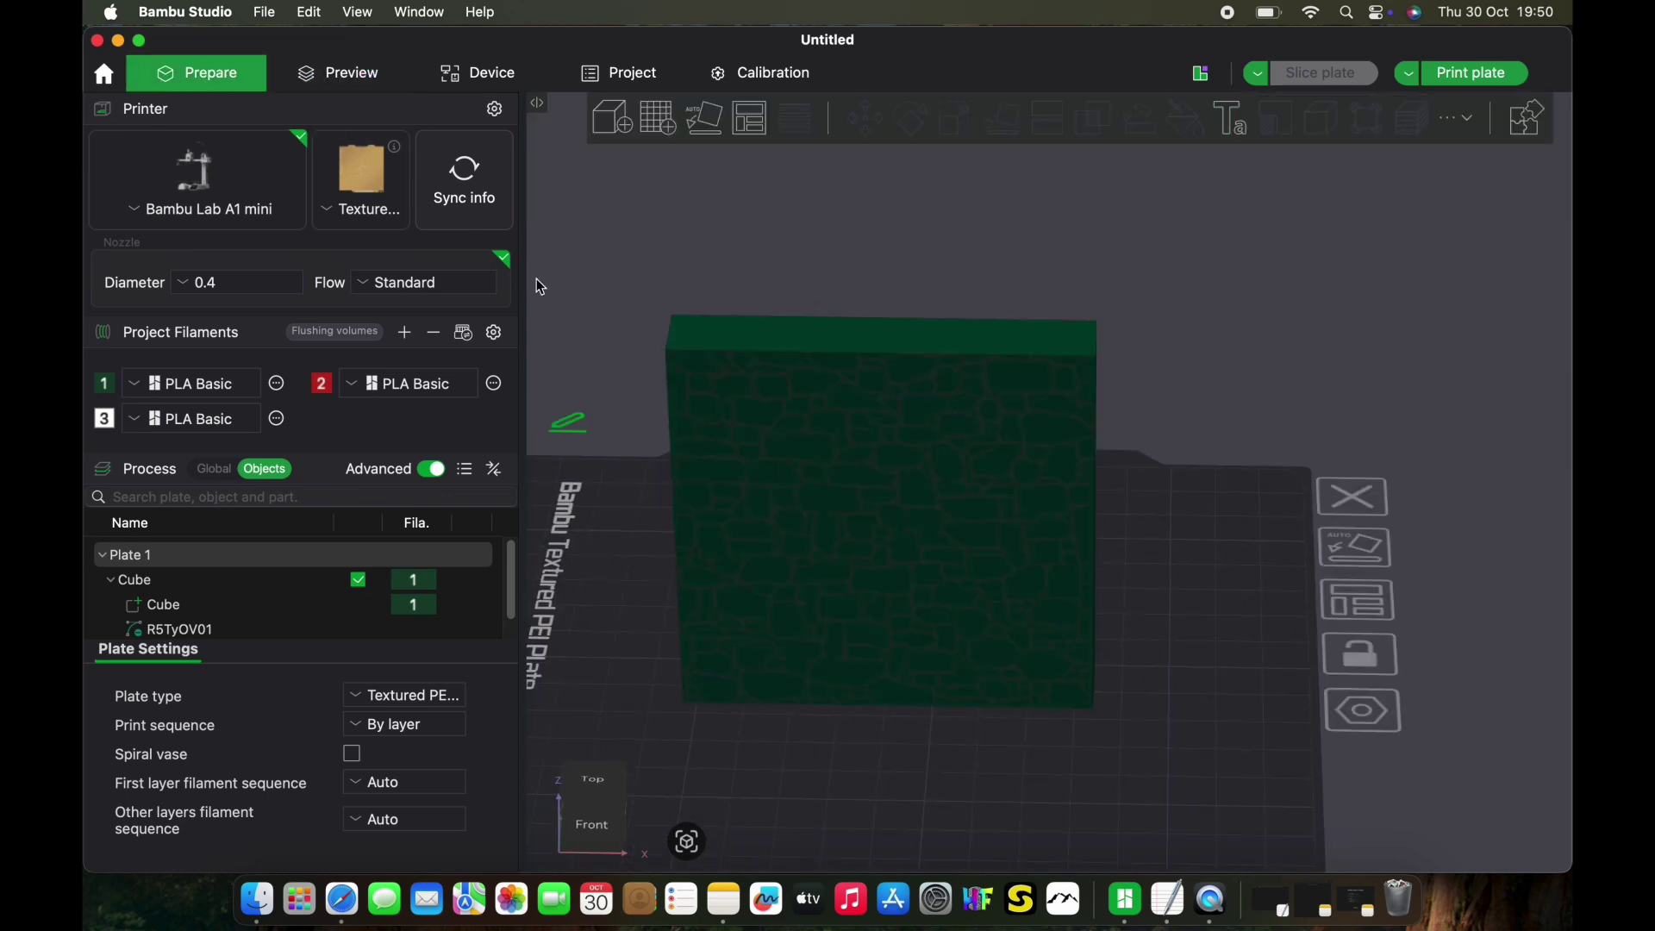
key(super+z)
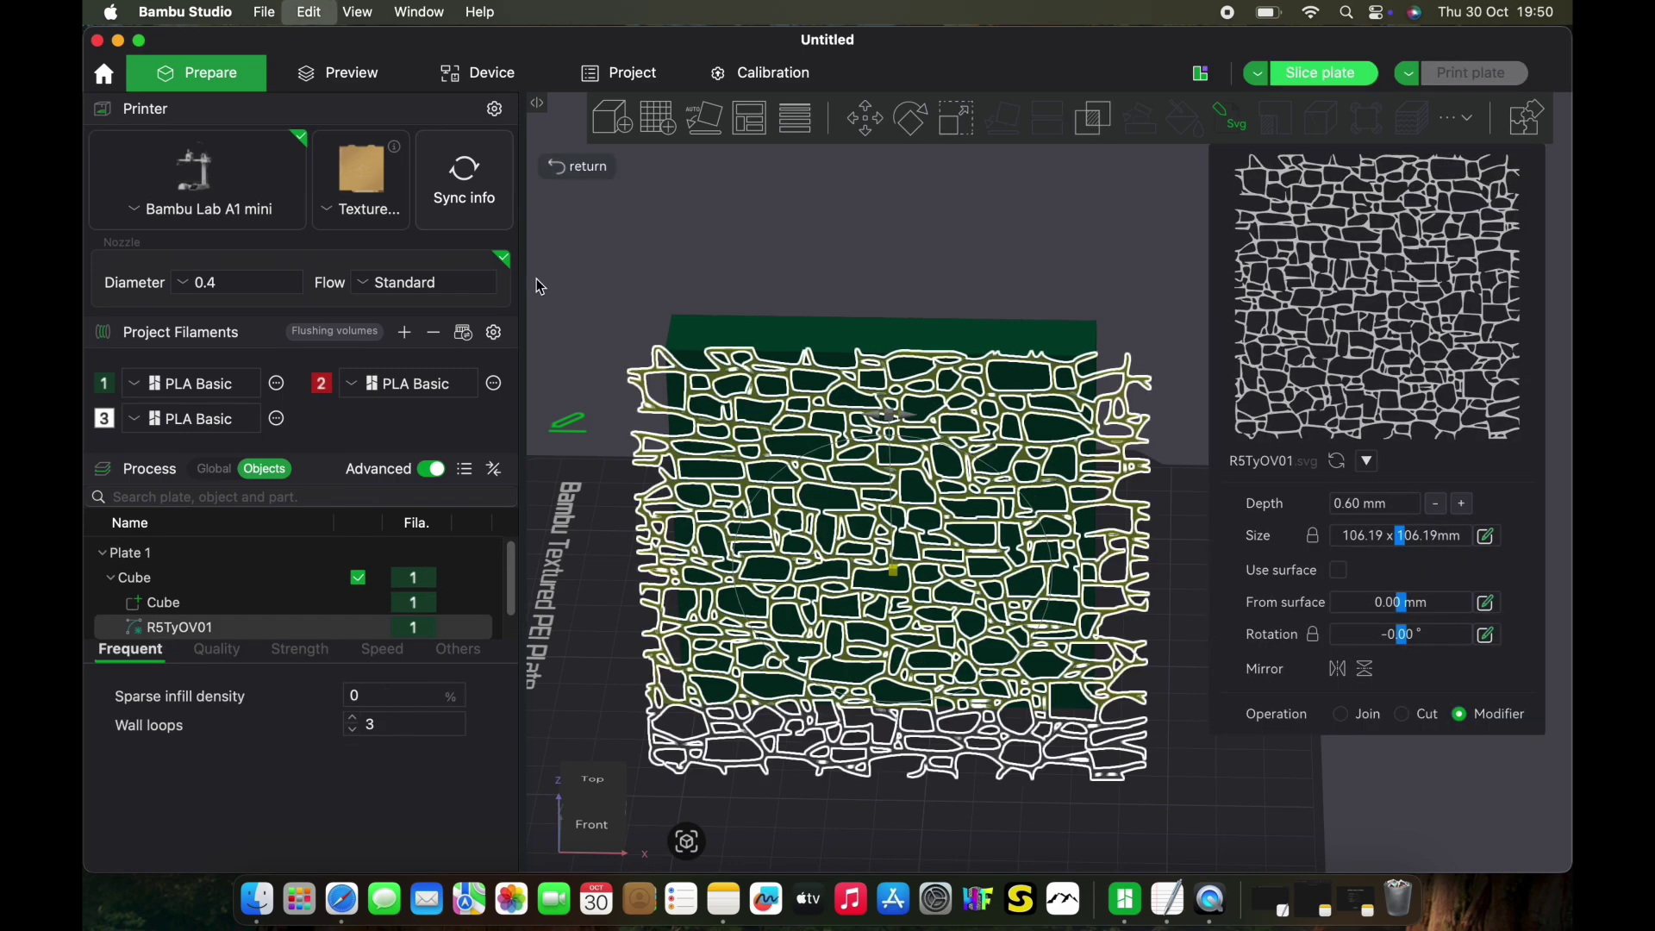
key(super+z)
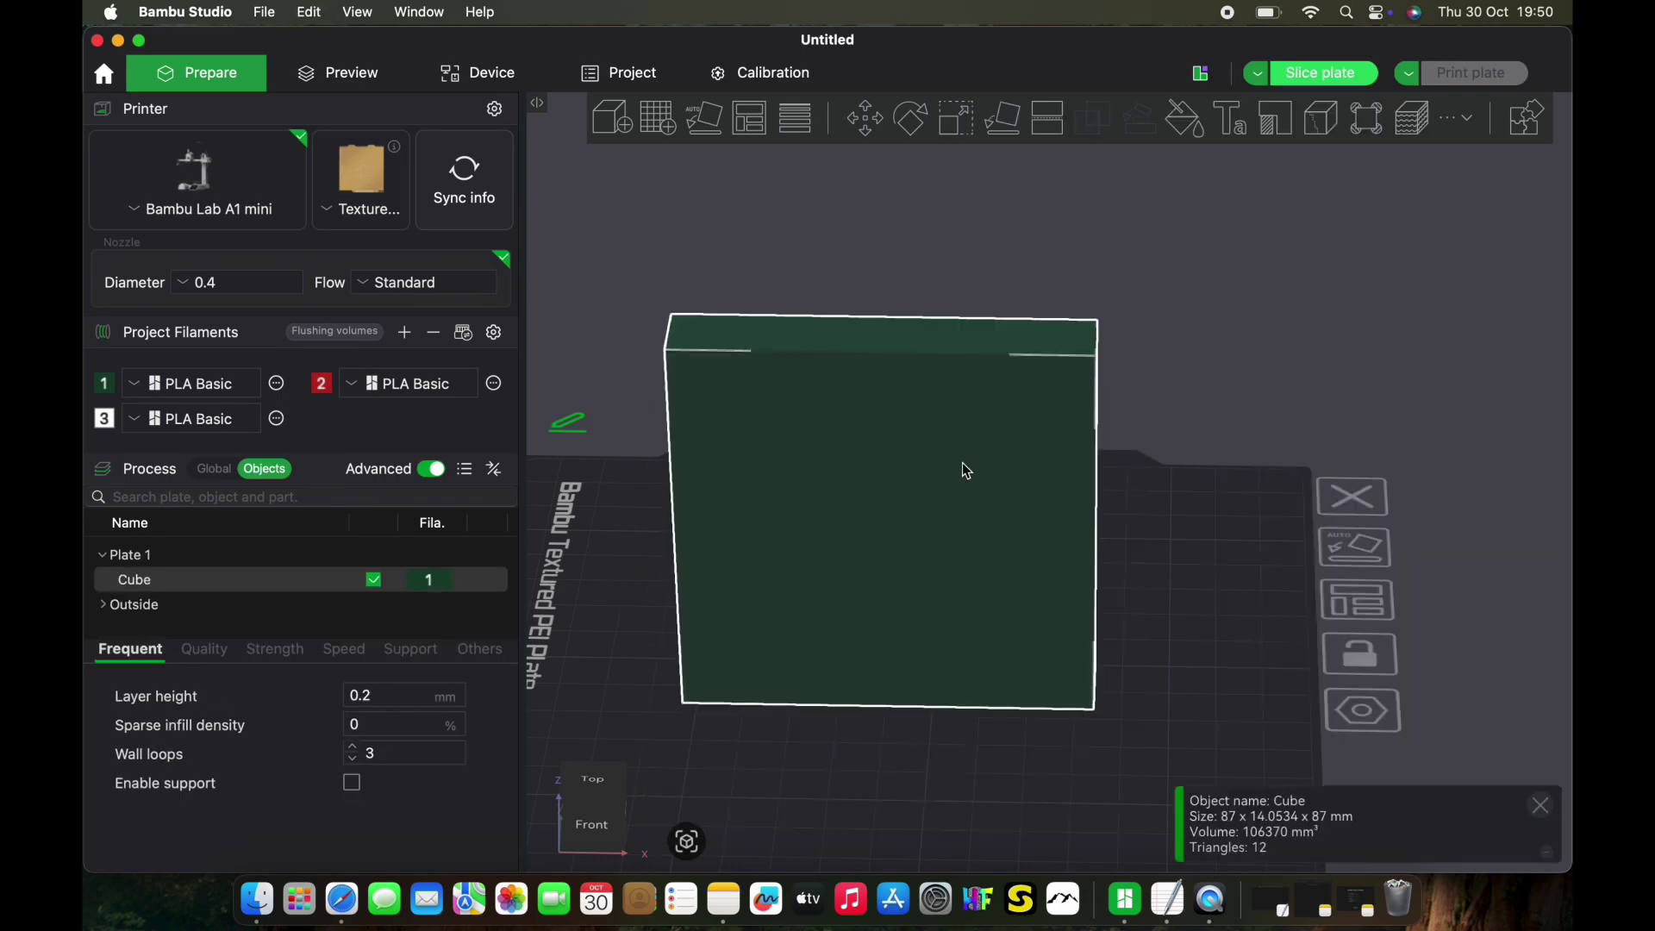
- Start adding a new SVG modifier to the plain cube
right_click(909, 608)
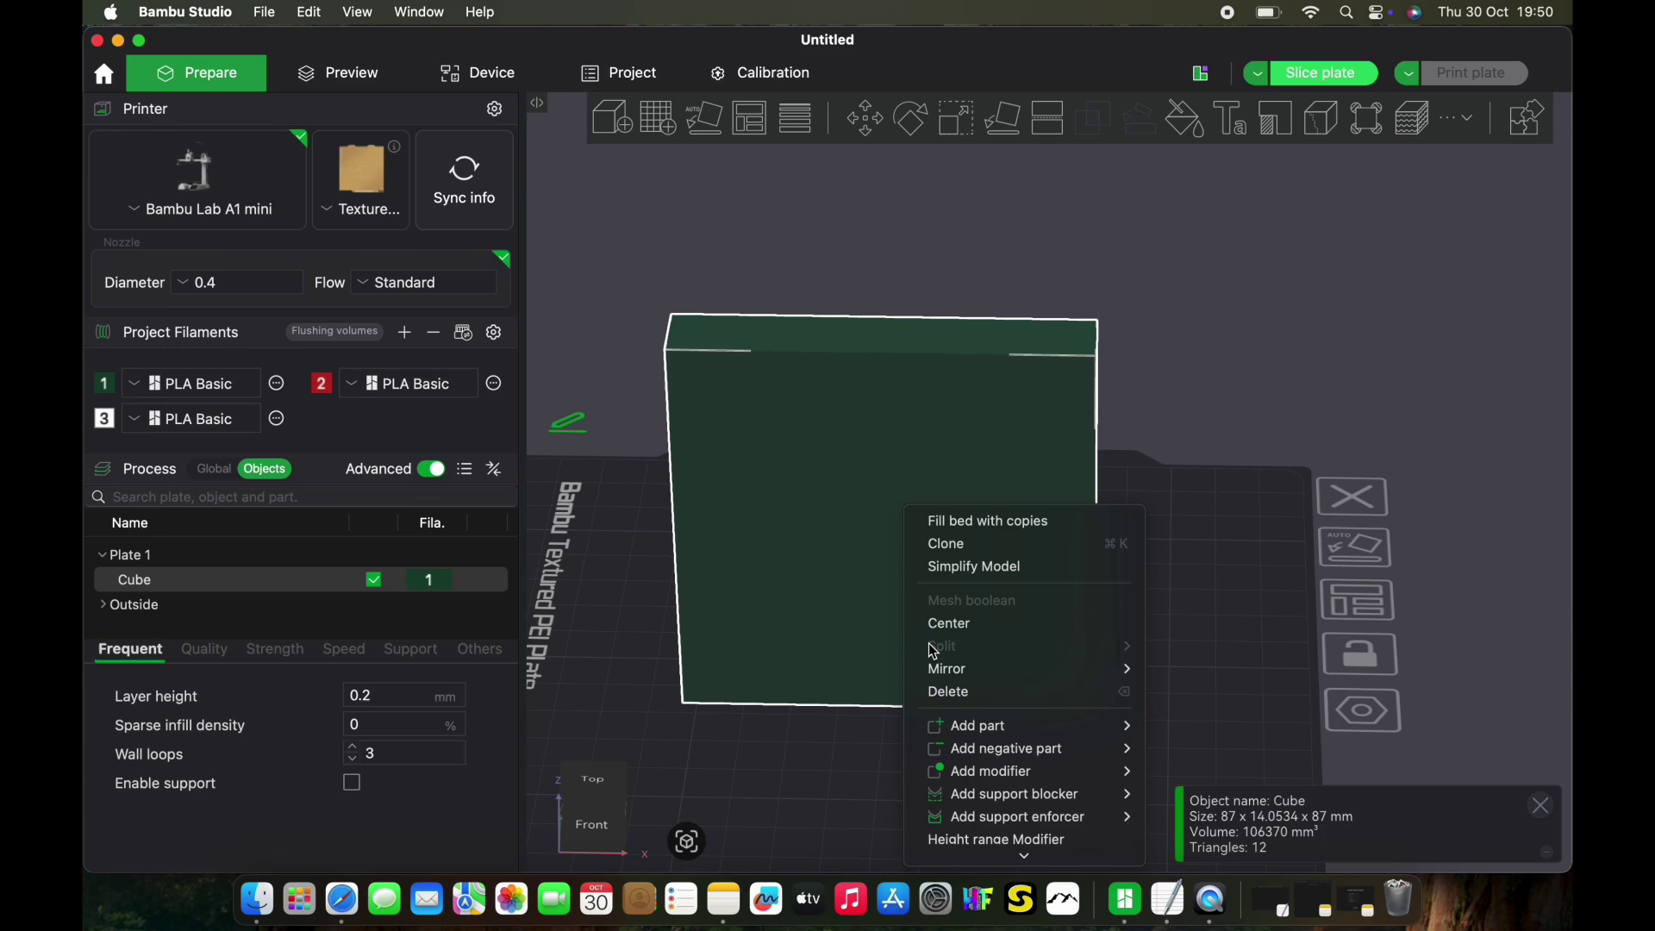
mouse_move(934, 664)
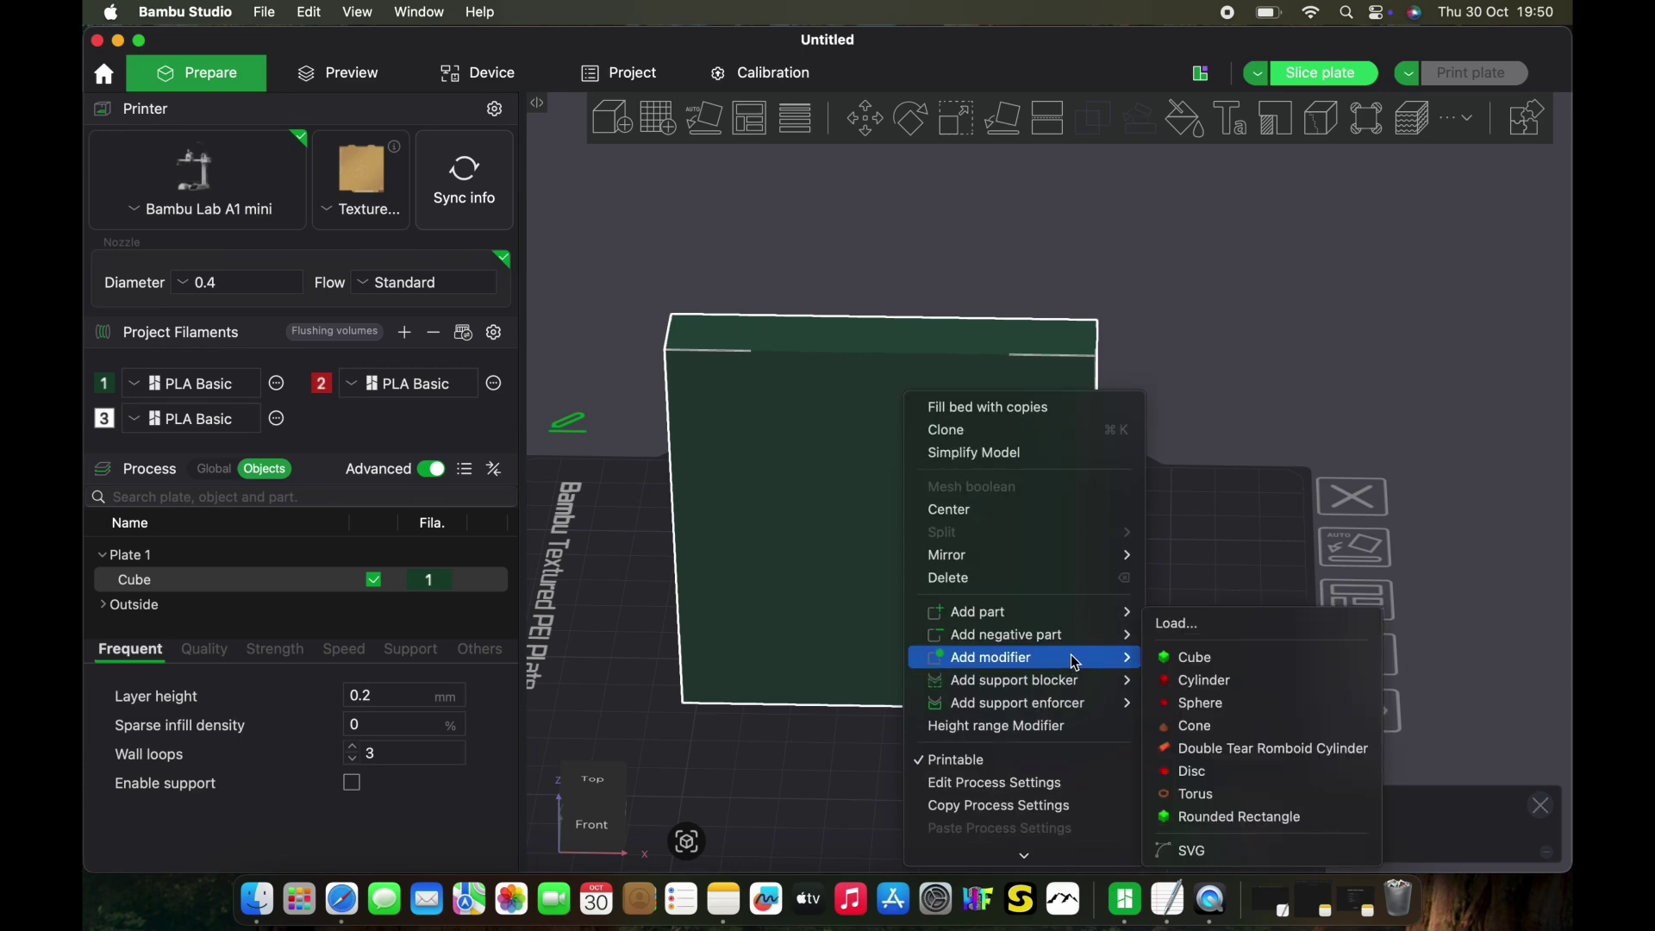
click(1194, 848)
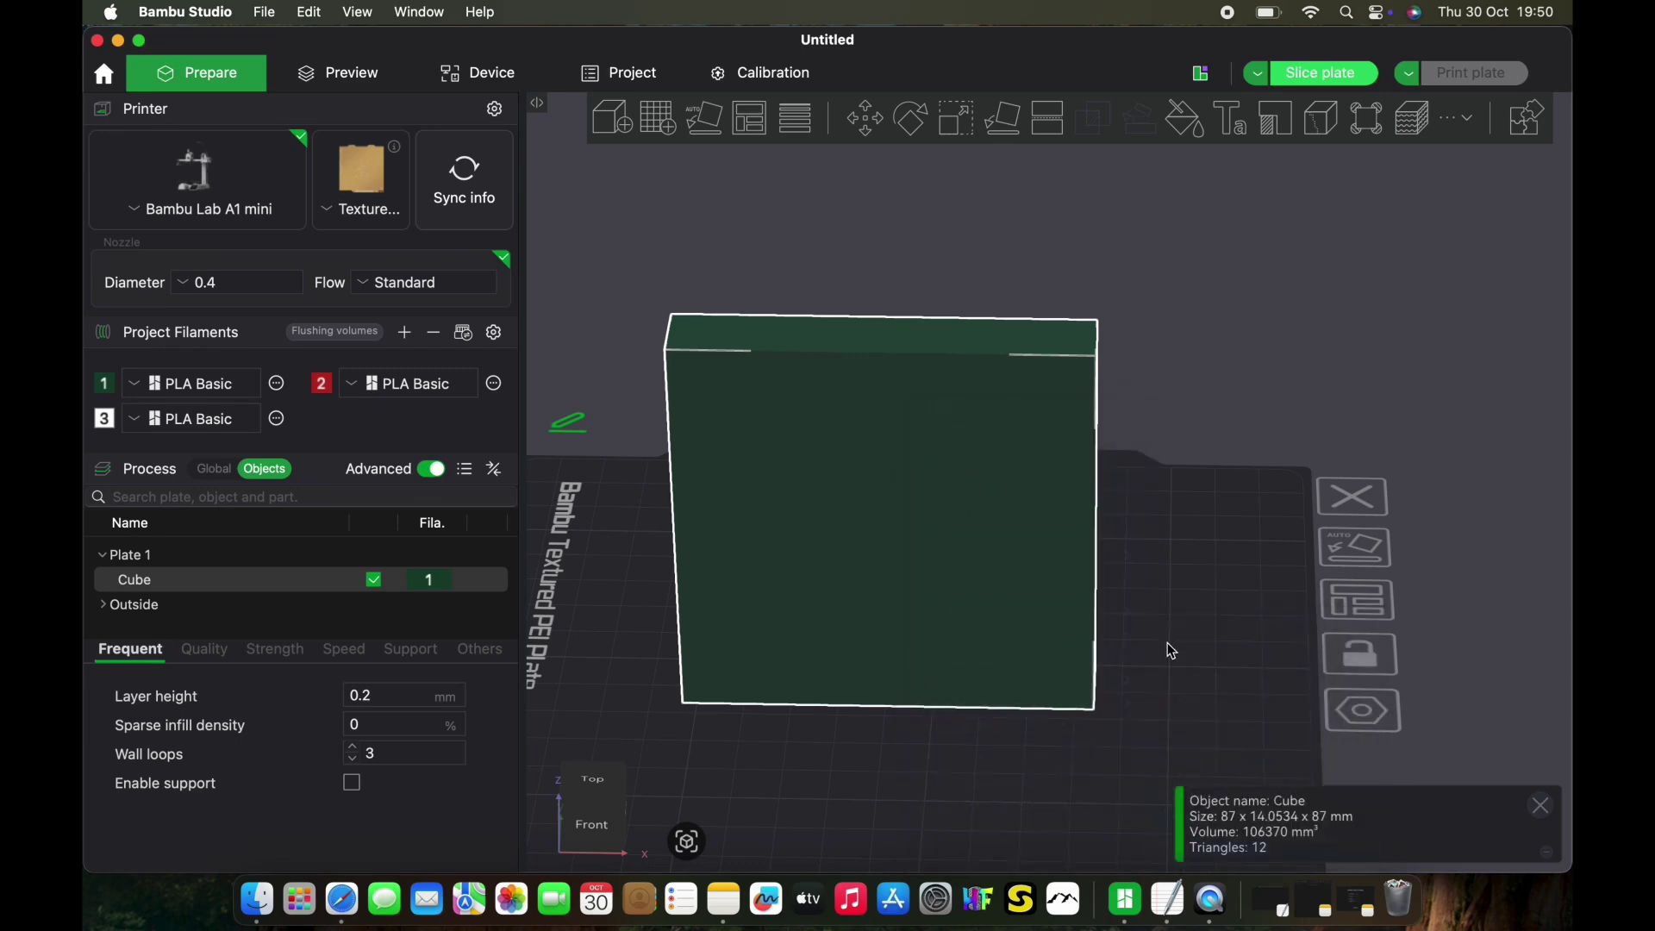
- Load the crocodile-skin J9a40501.svg and scale it down to fit the cube
double_click(1267, 205)
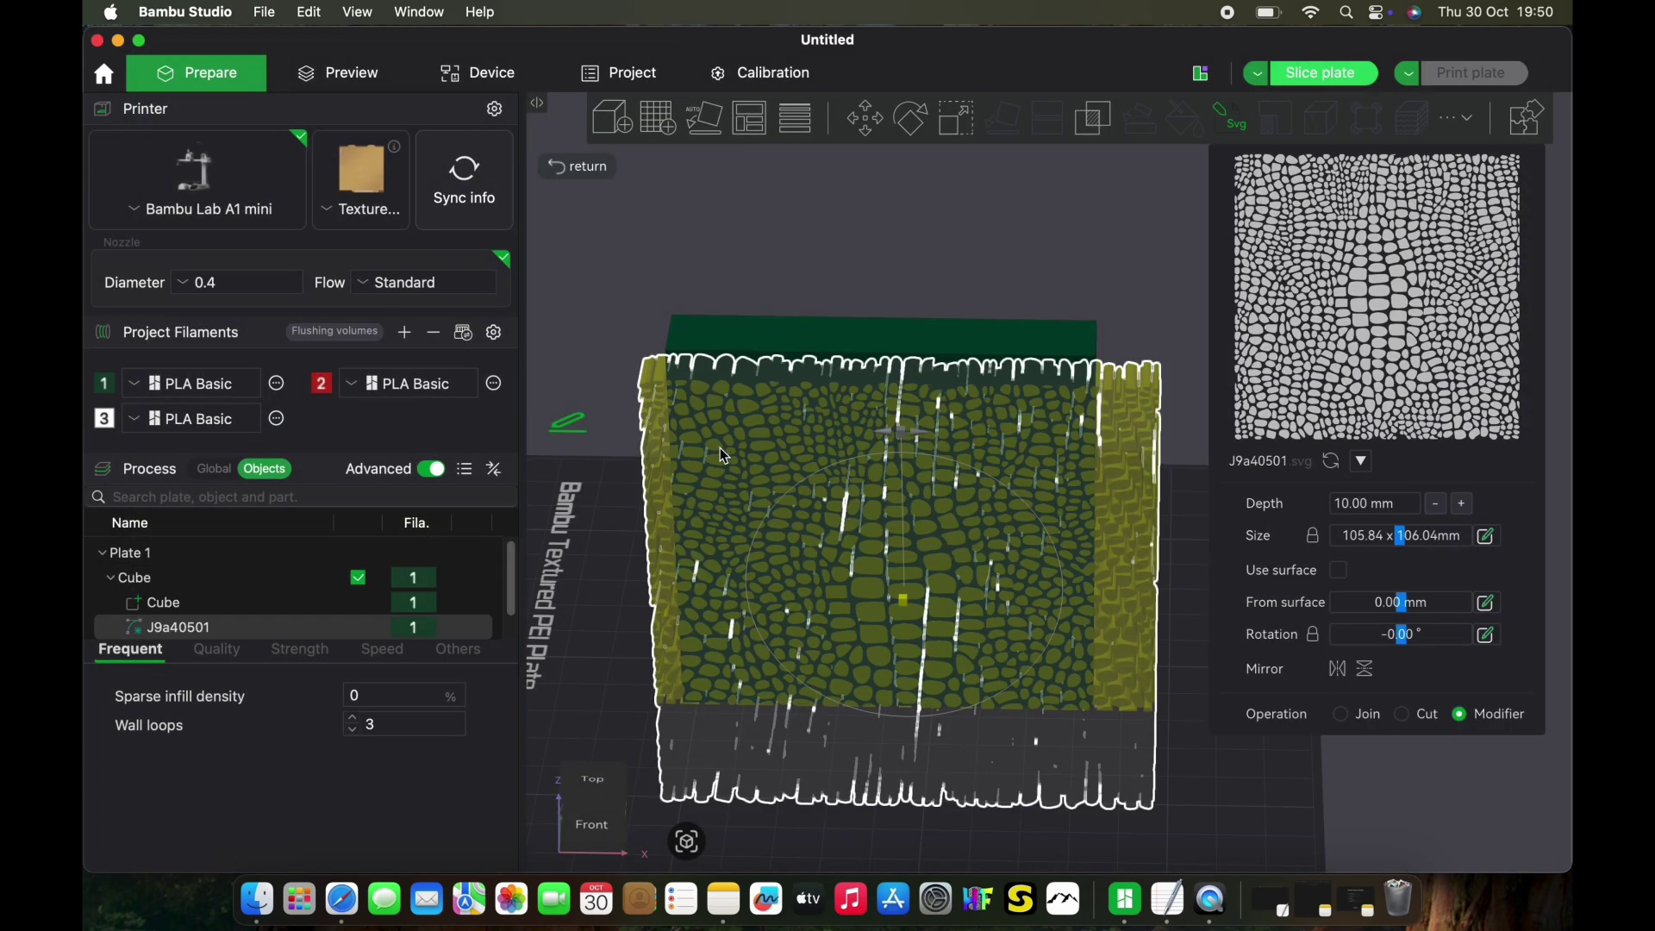
click(956, 127)
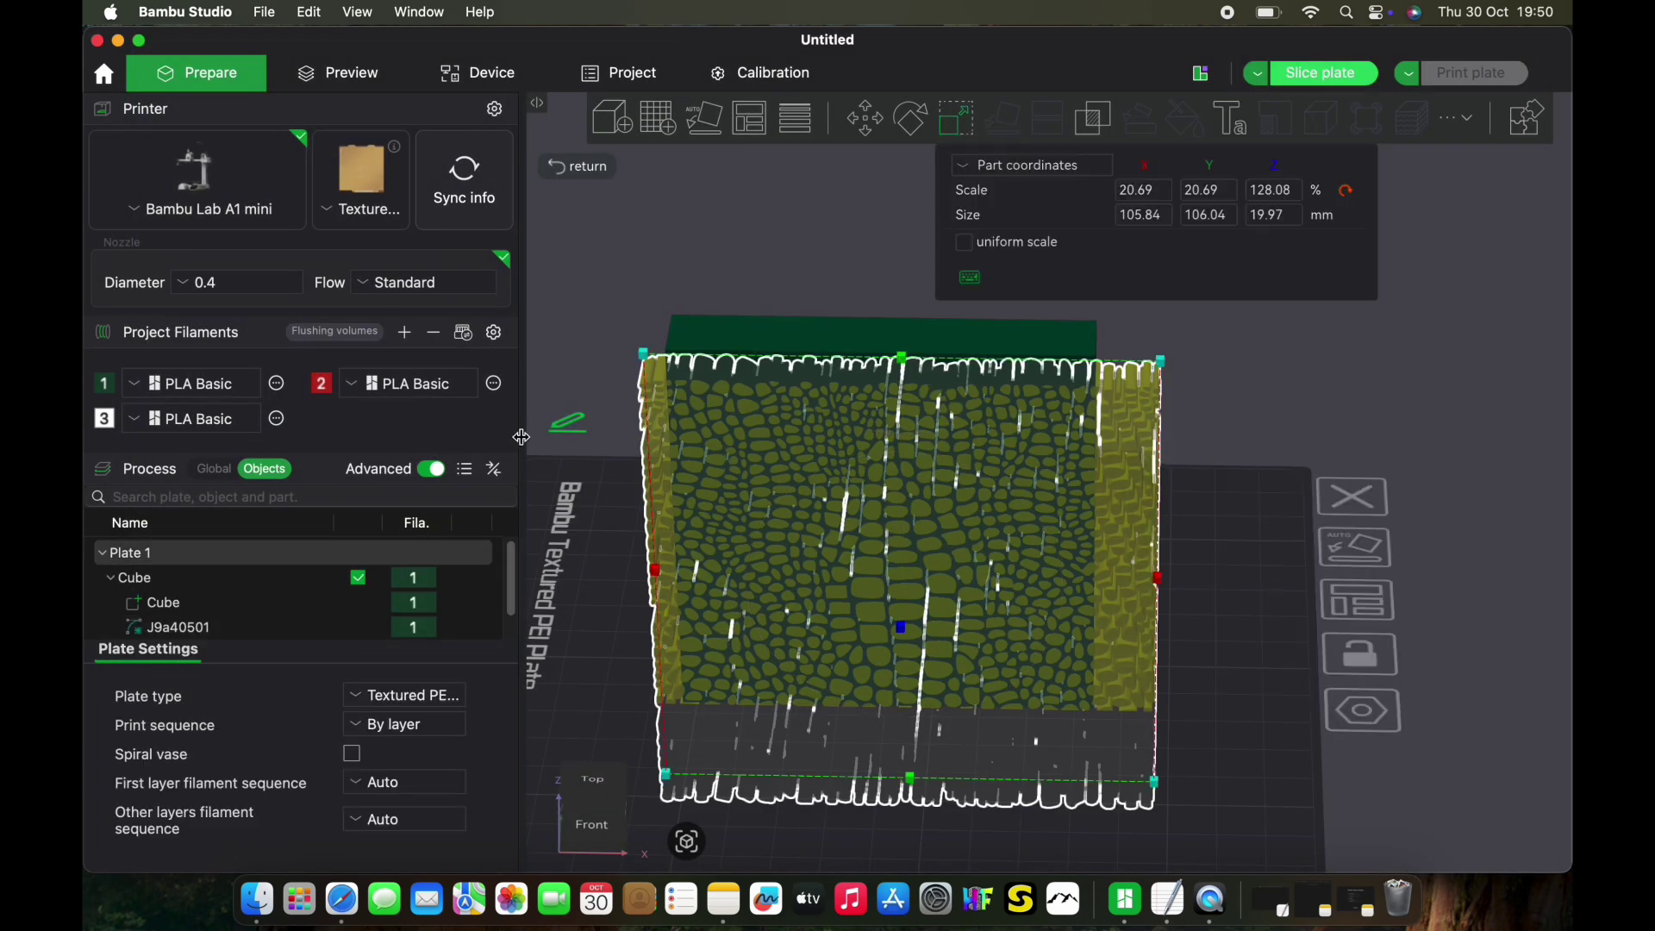
drag(643, 355, 676, 414)
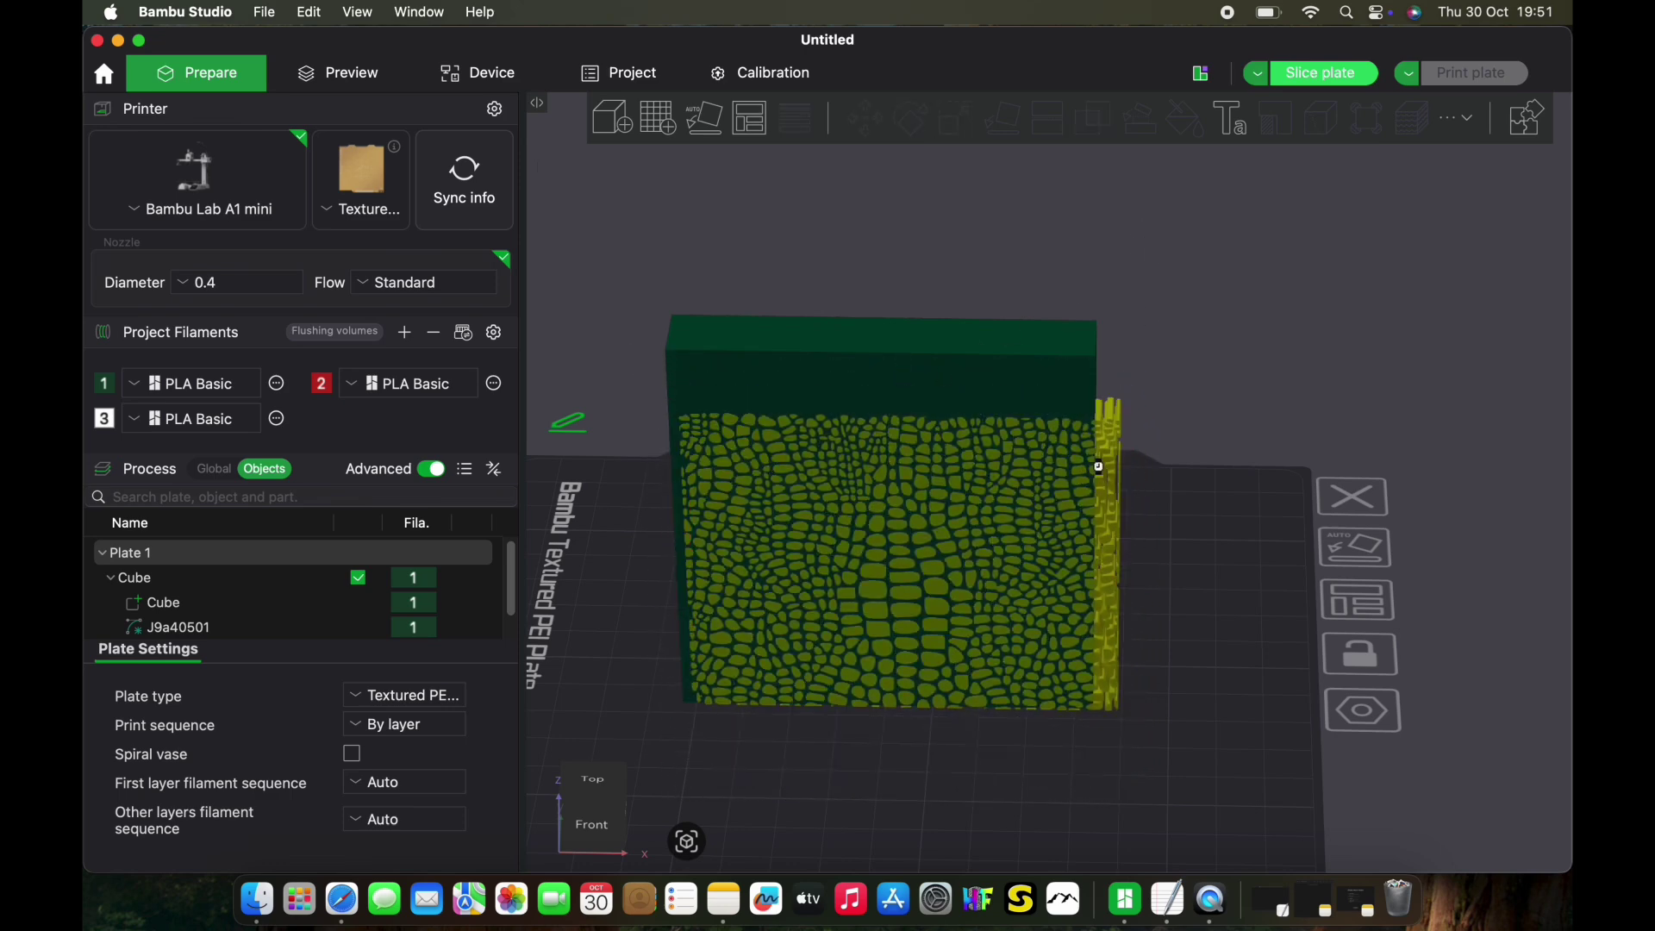
- Move the texture up and left so it covers the cube's front face
click(1098, 466)
click(883, 135)
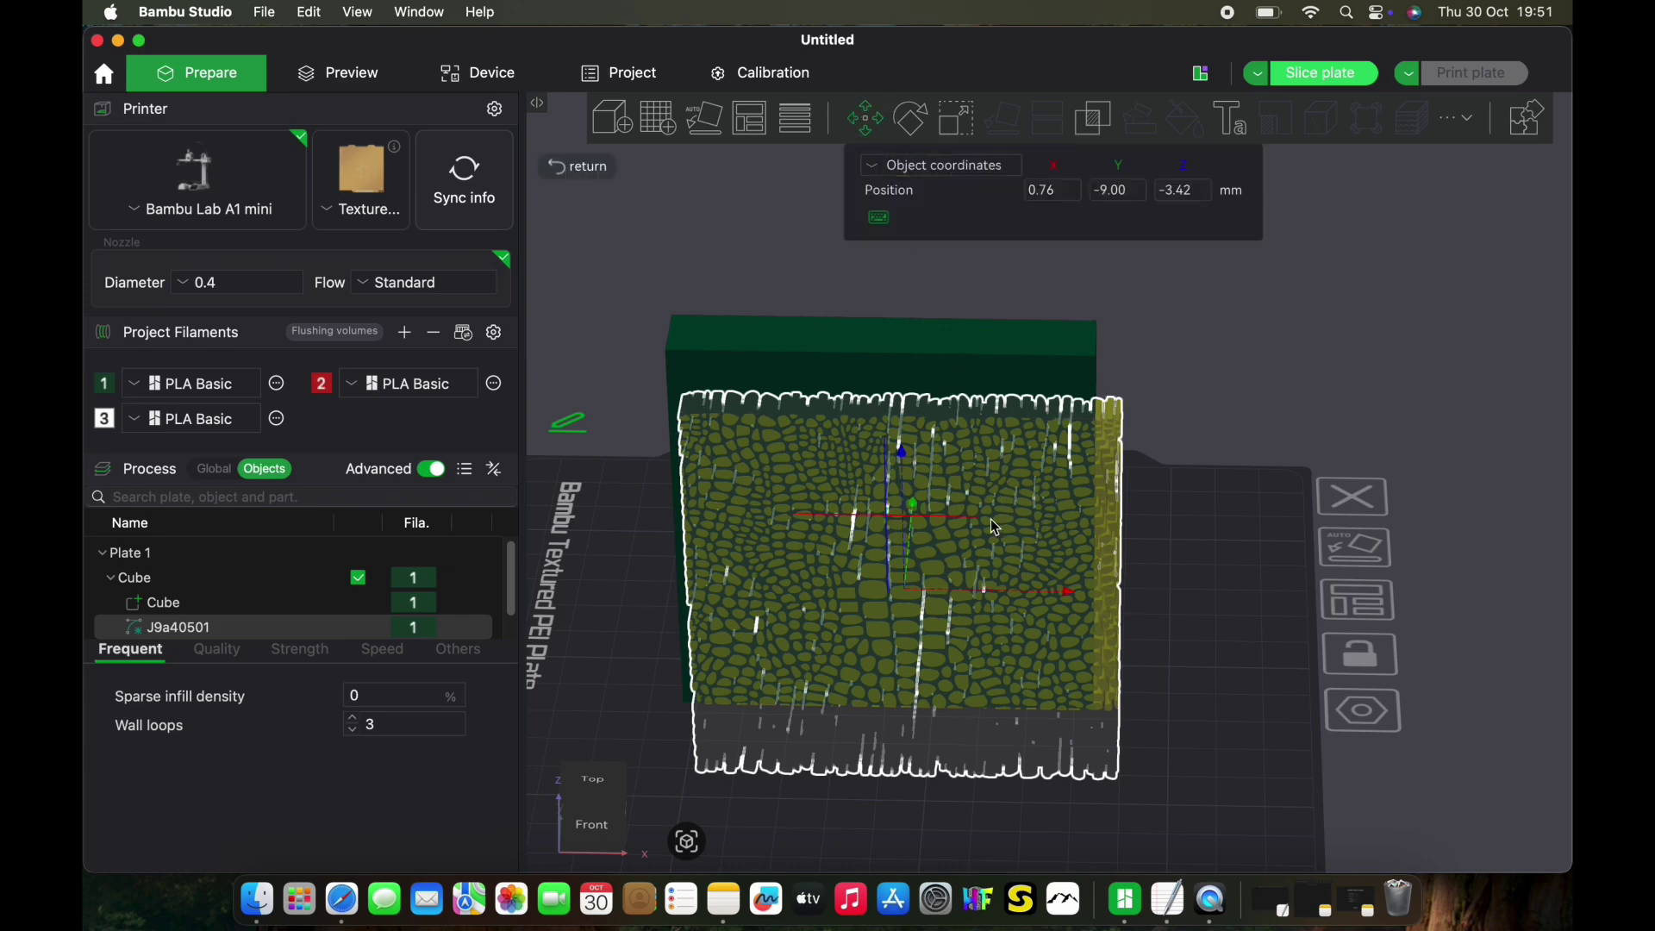
drag(902, 450, 902, 398)
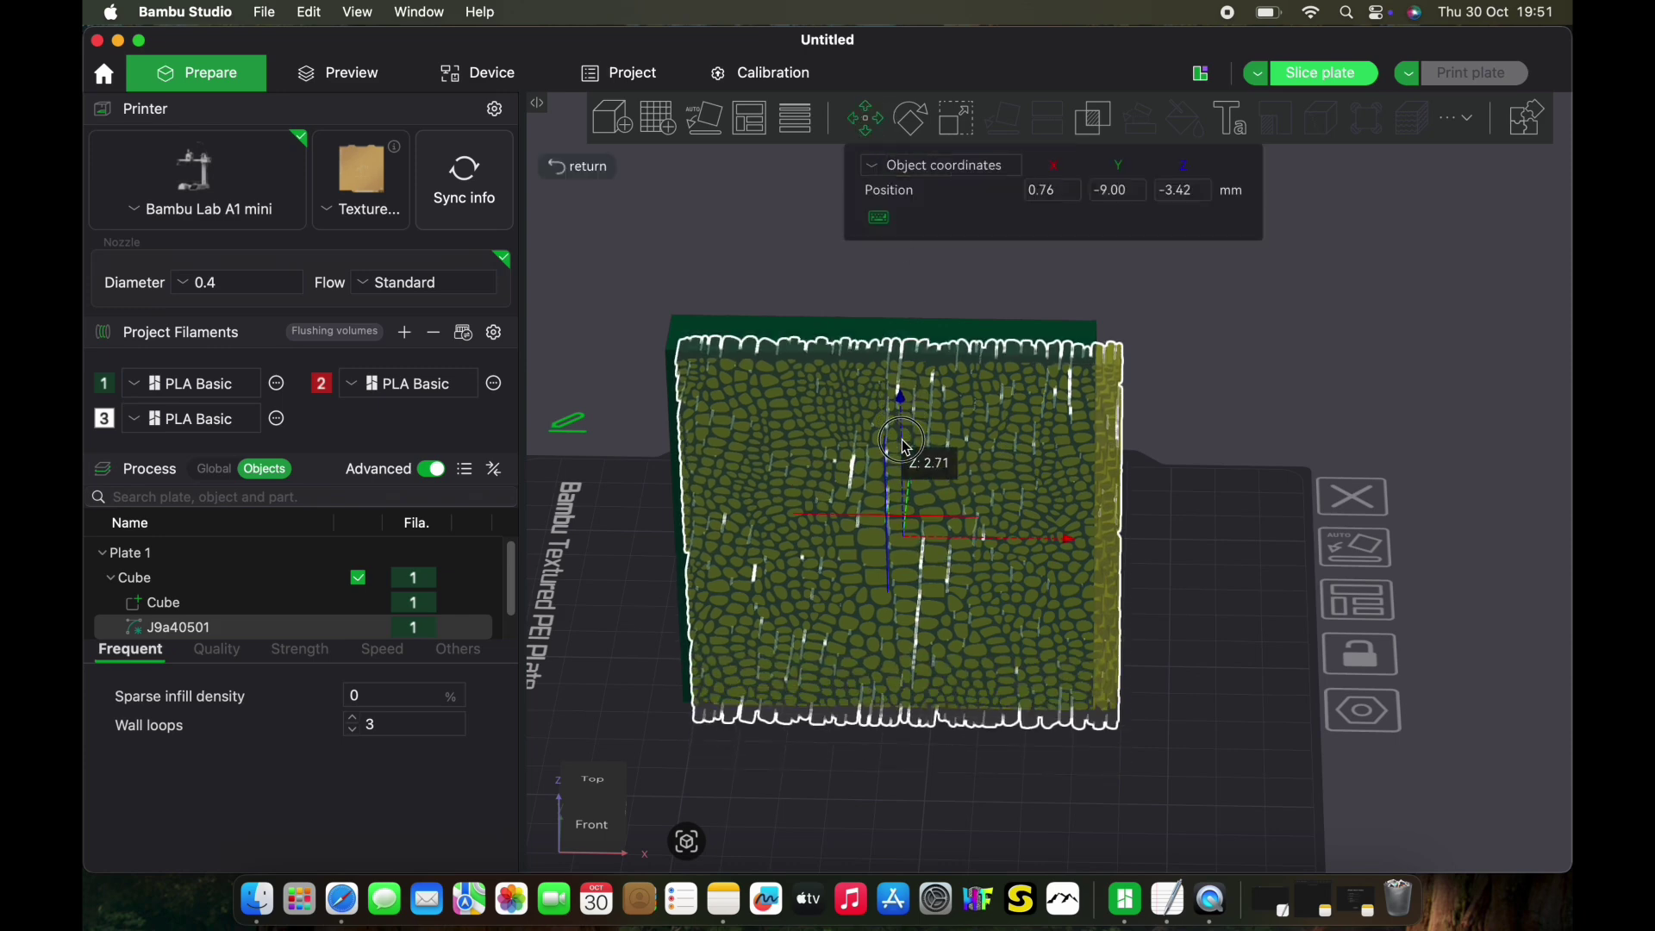
mouse_move(1065, 549)
mouse_down()
mouse_move(1041, 544)
mouse_move(1061, 552)
mouse_up()
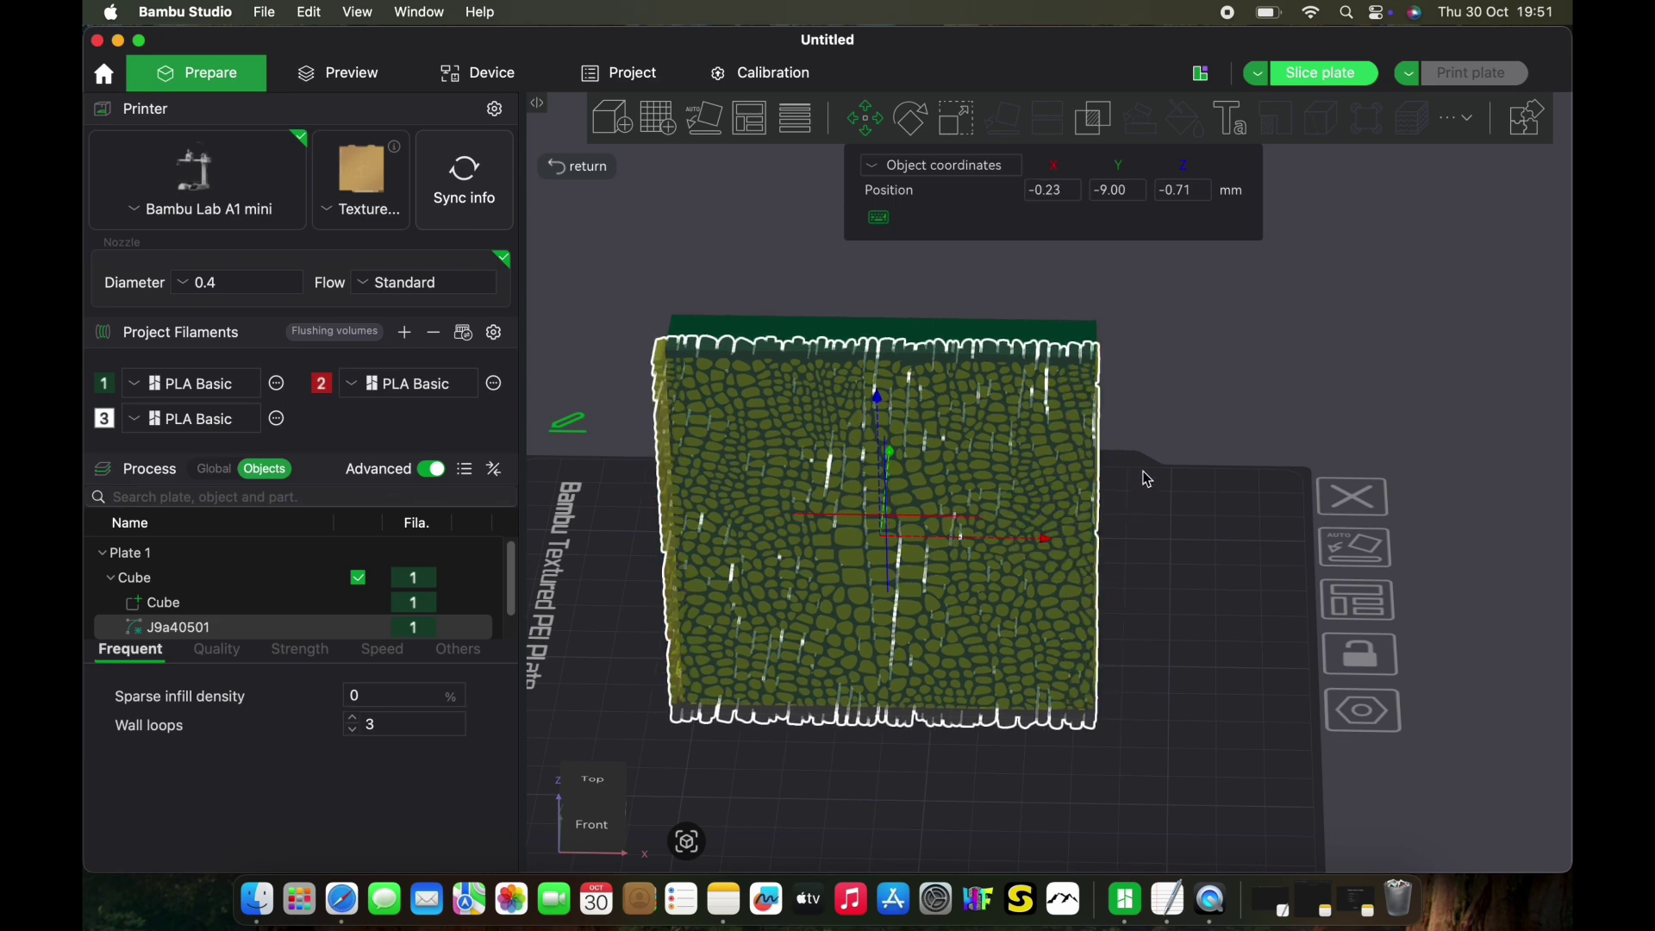
click(596, 167)
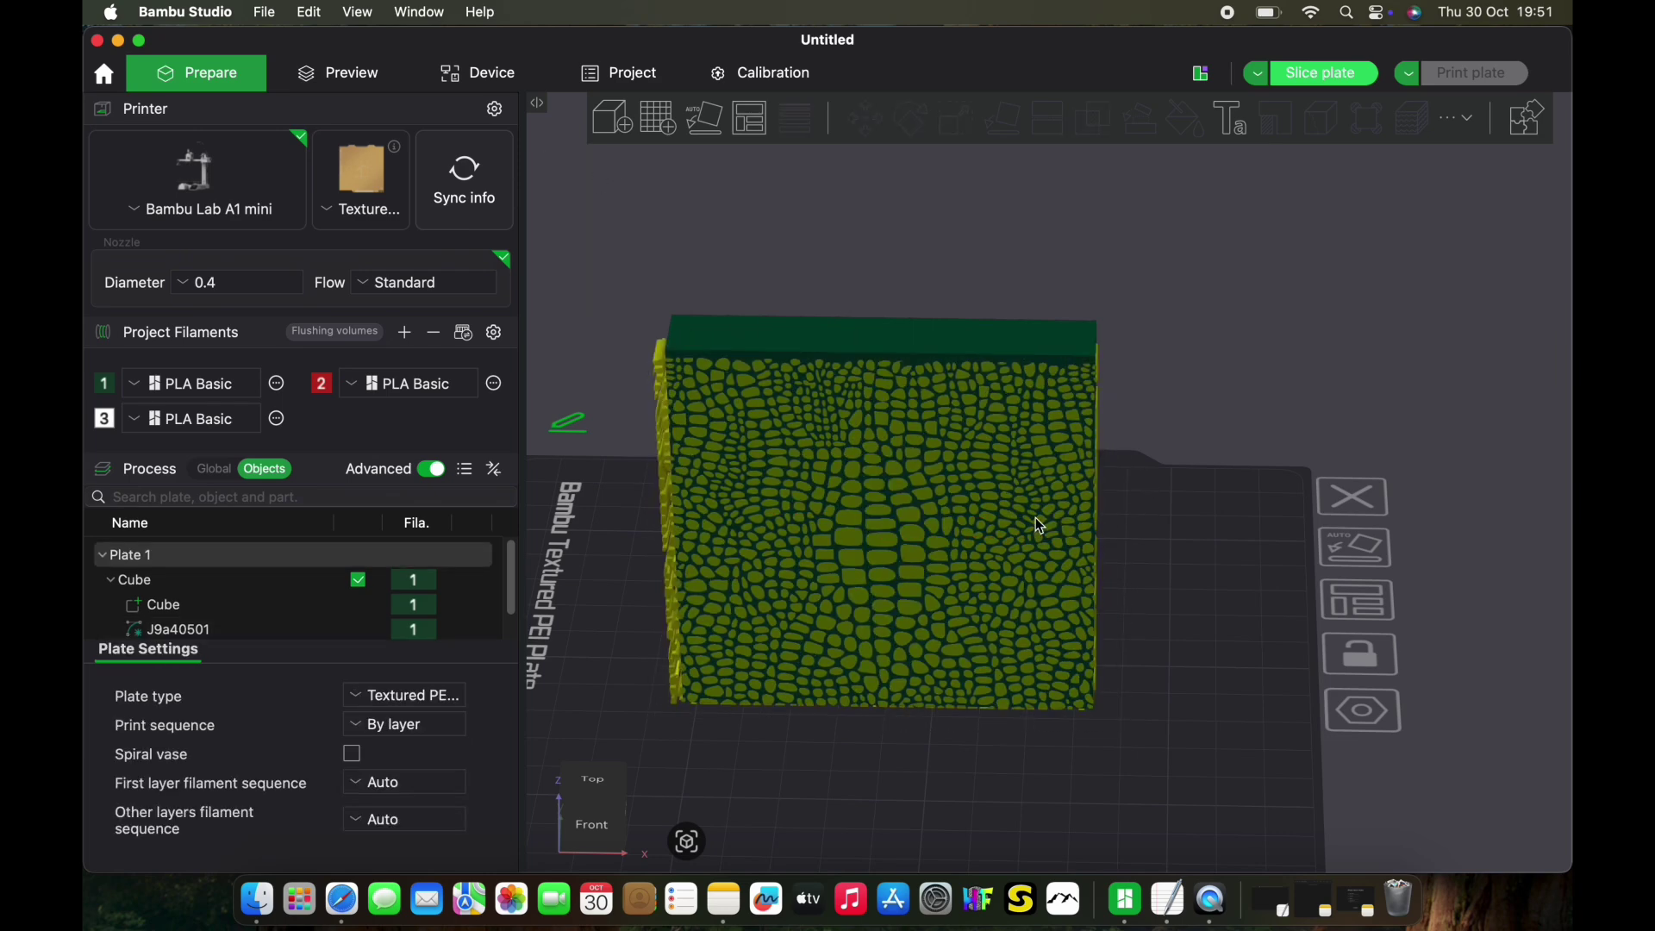
- Edit the crocodile SVG to Join at 0.40 mm depth with Use surface enabled
click(669, 405)
right_click(669, 405)
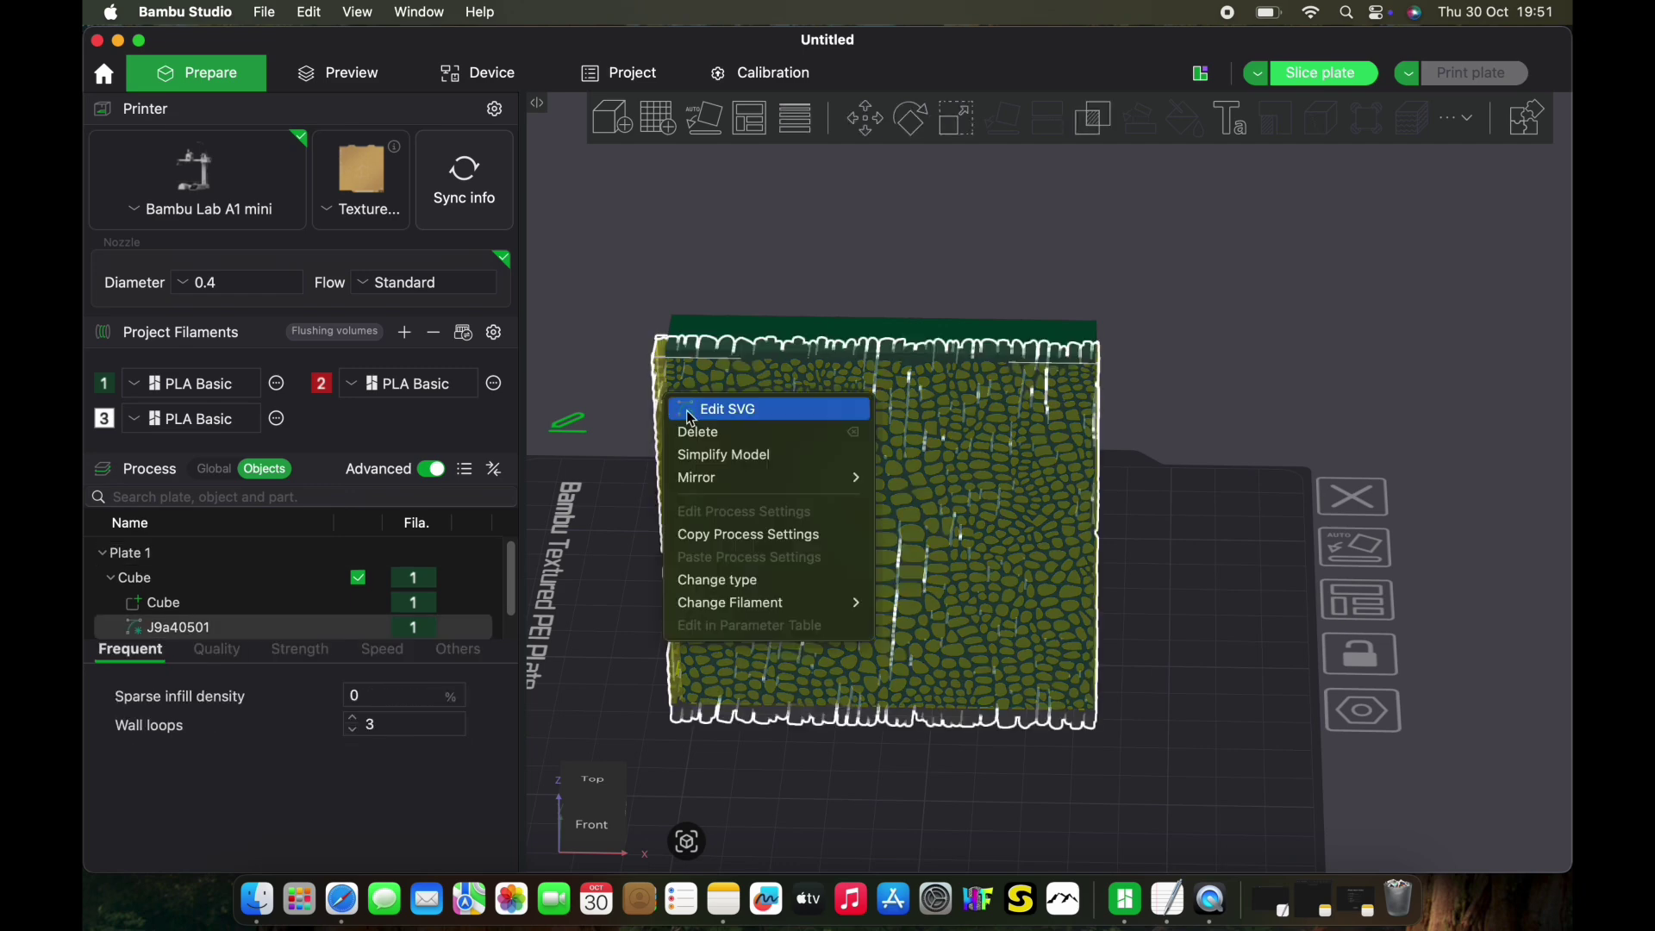
click(731, 410)
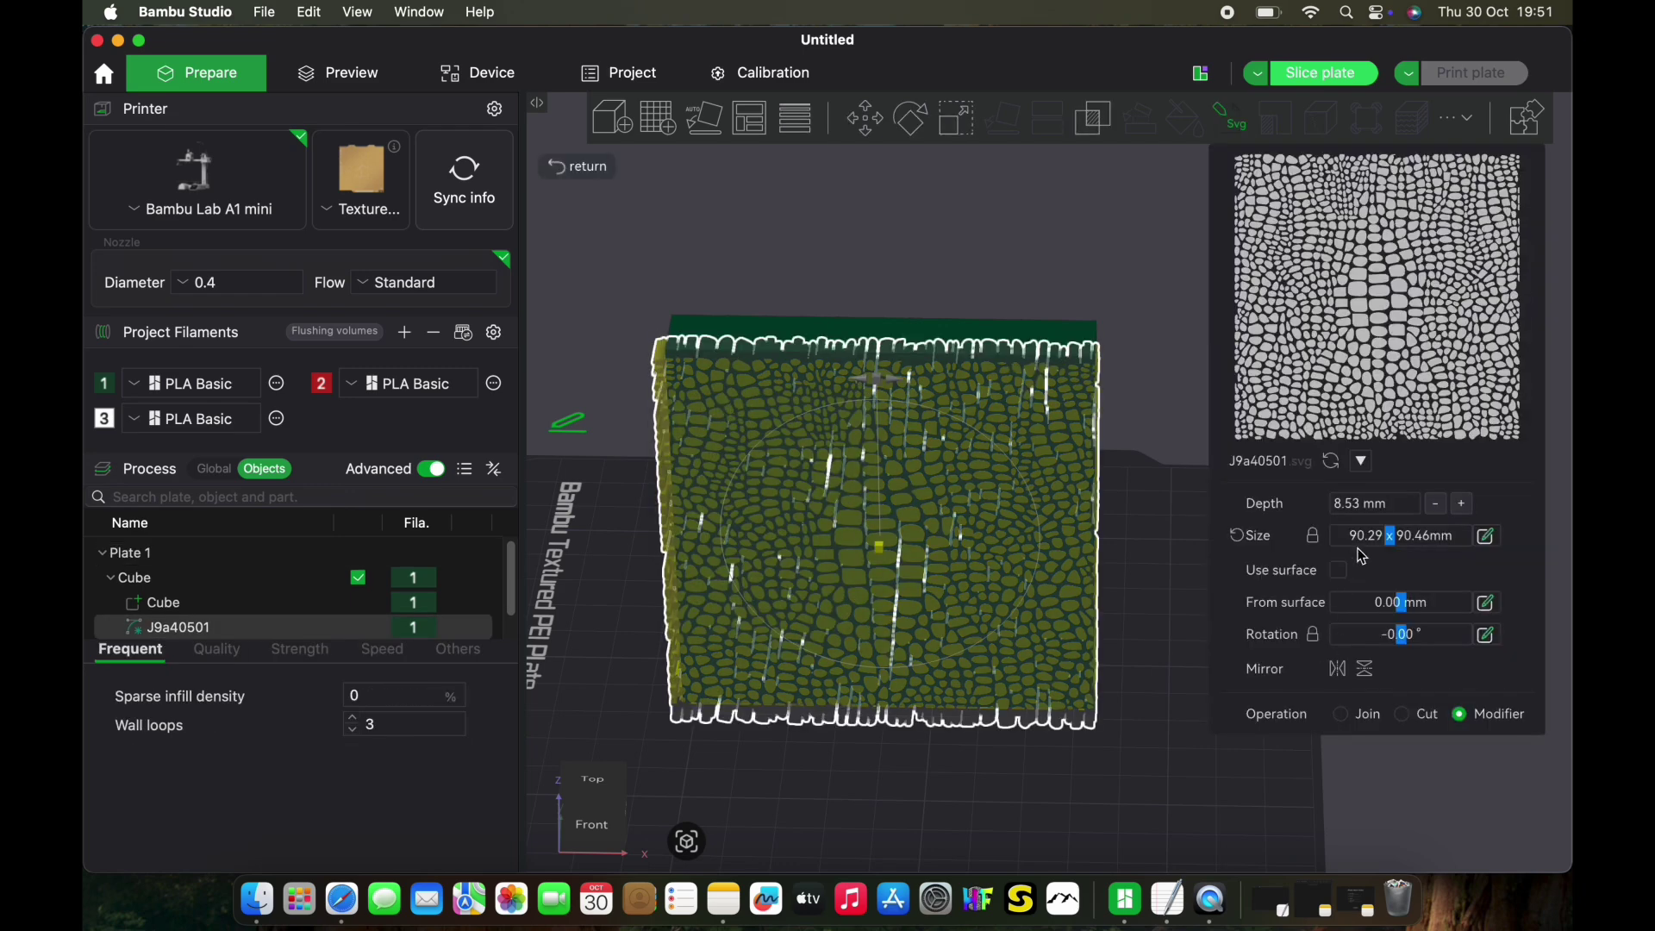
click(1360, 510)
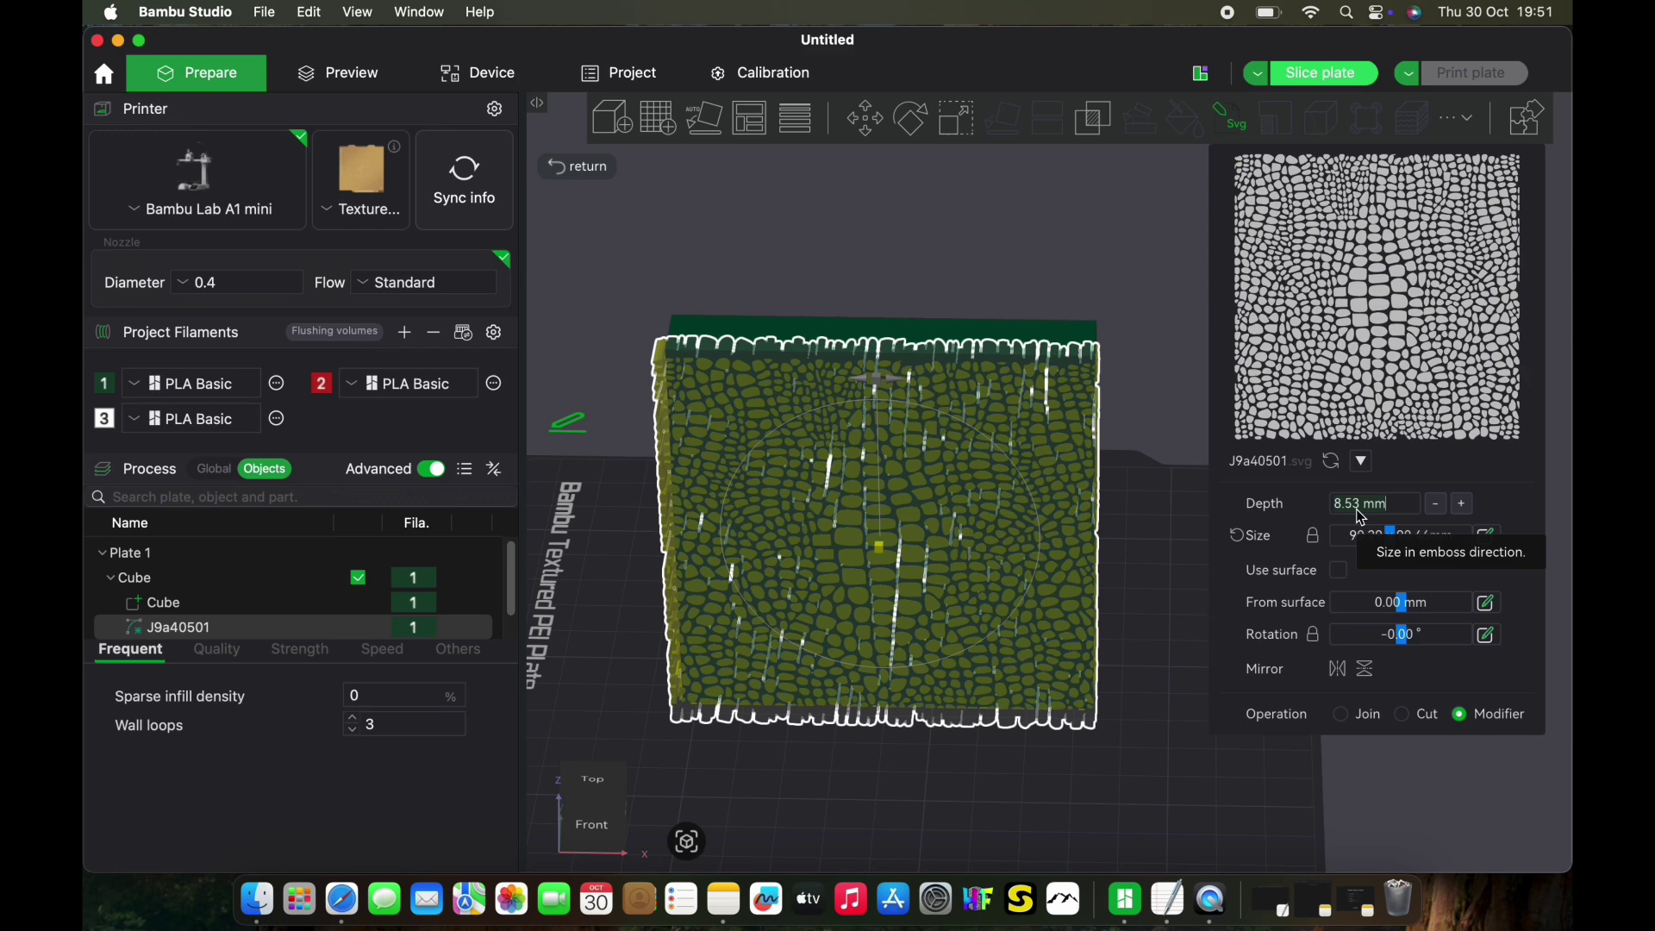
key(BackSpace)
key(BackSpace)
key(BackSpace)
key(BackSpace)
key(BackSpace)
key(BackSpace)
key(BackSpace)
text(4)
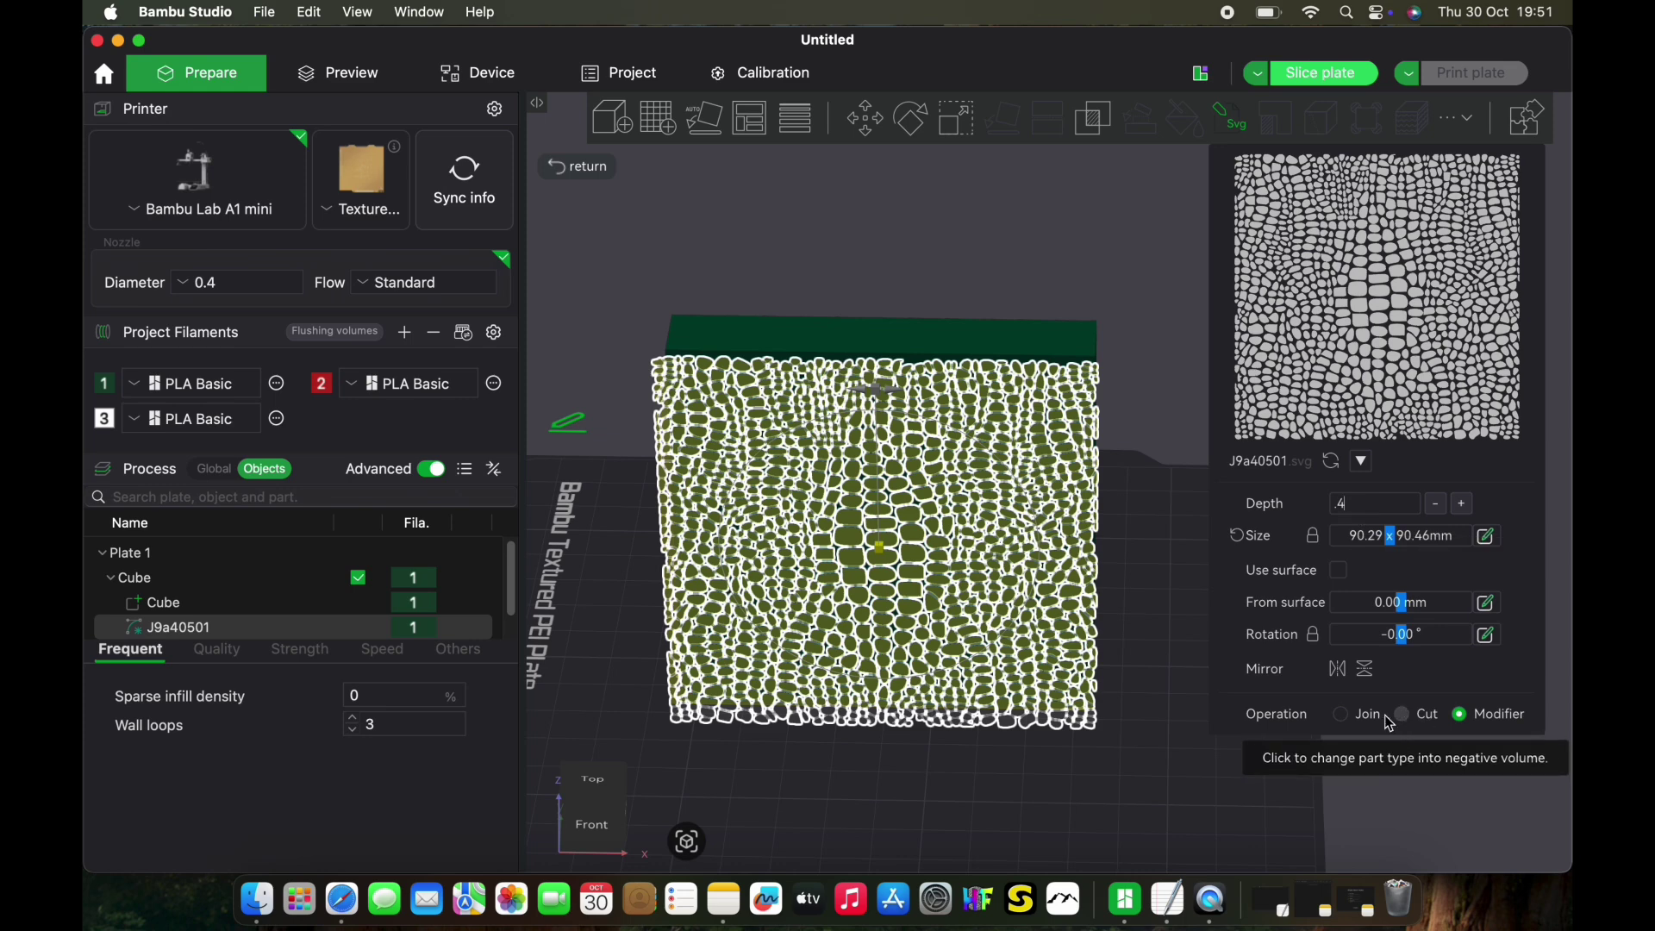
click(1357, 726)
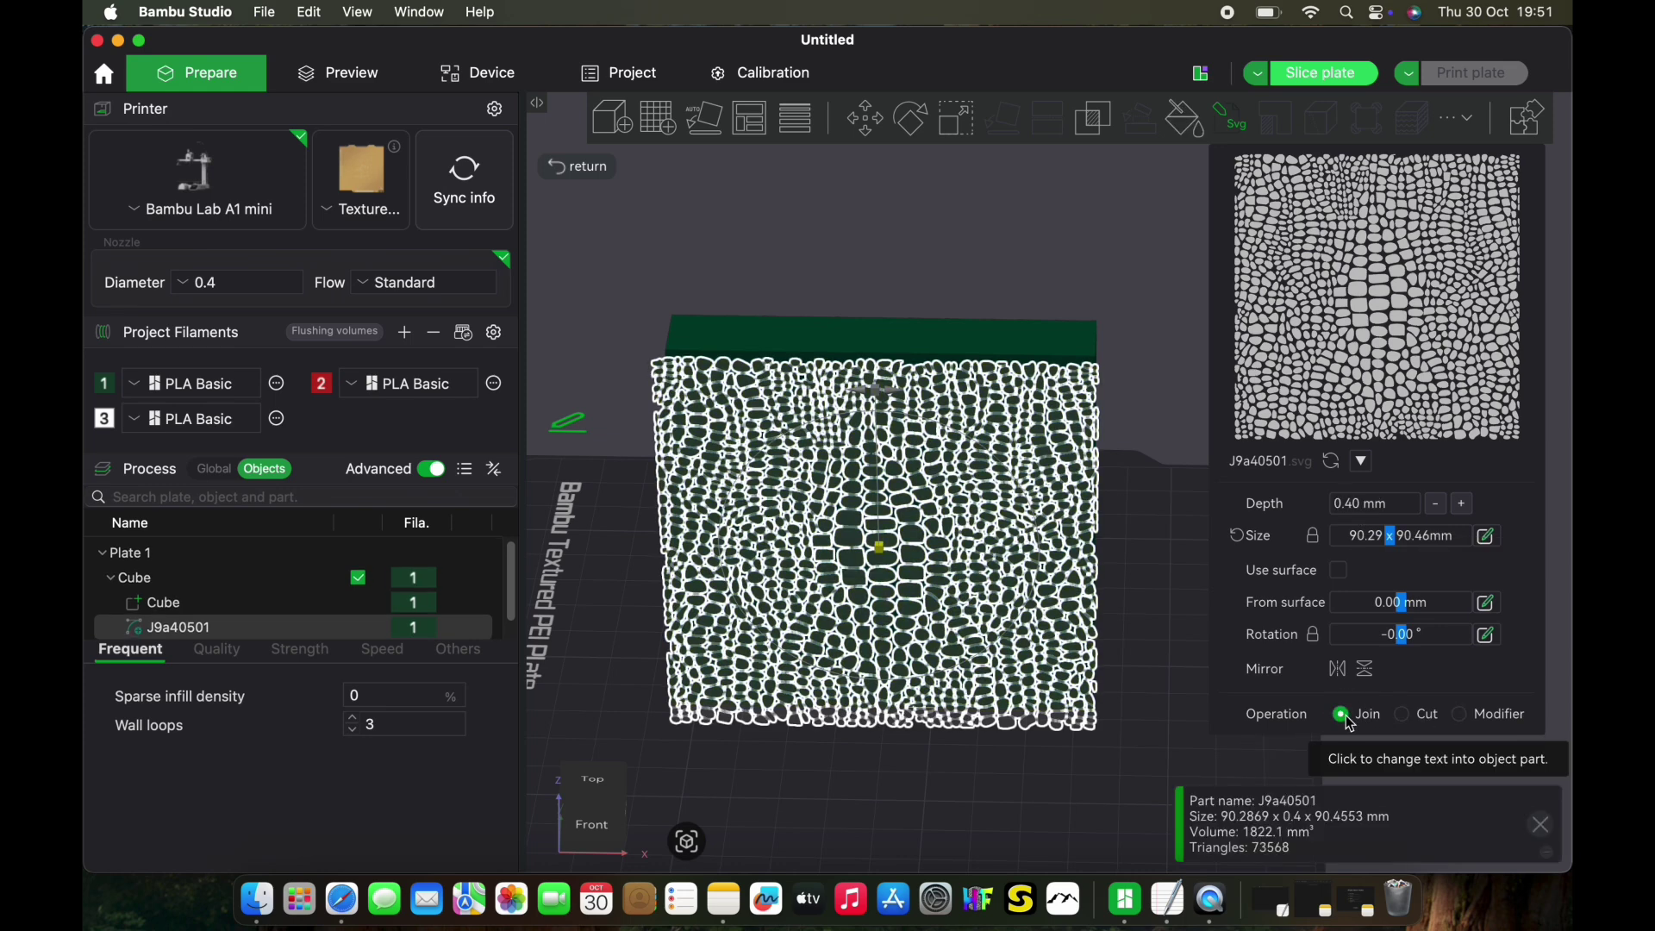
click(1338, 573)
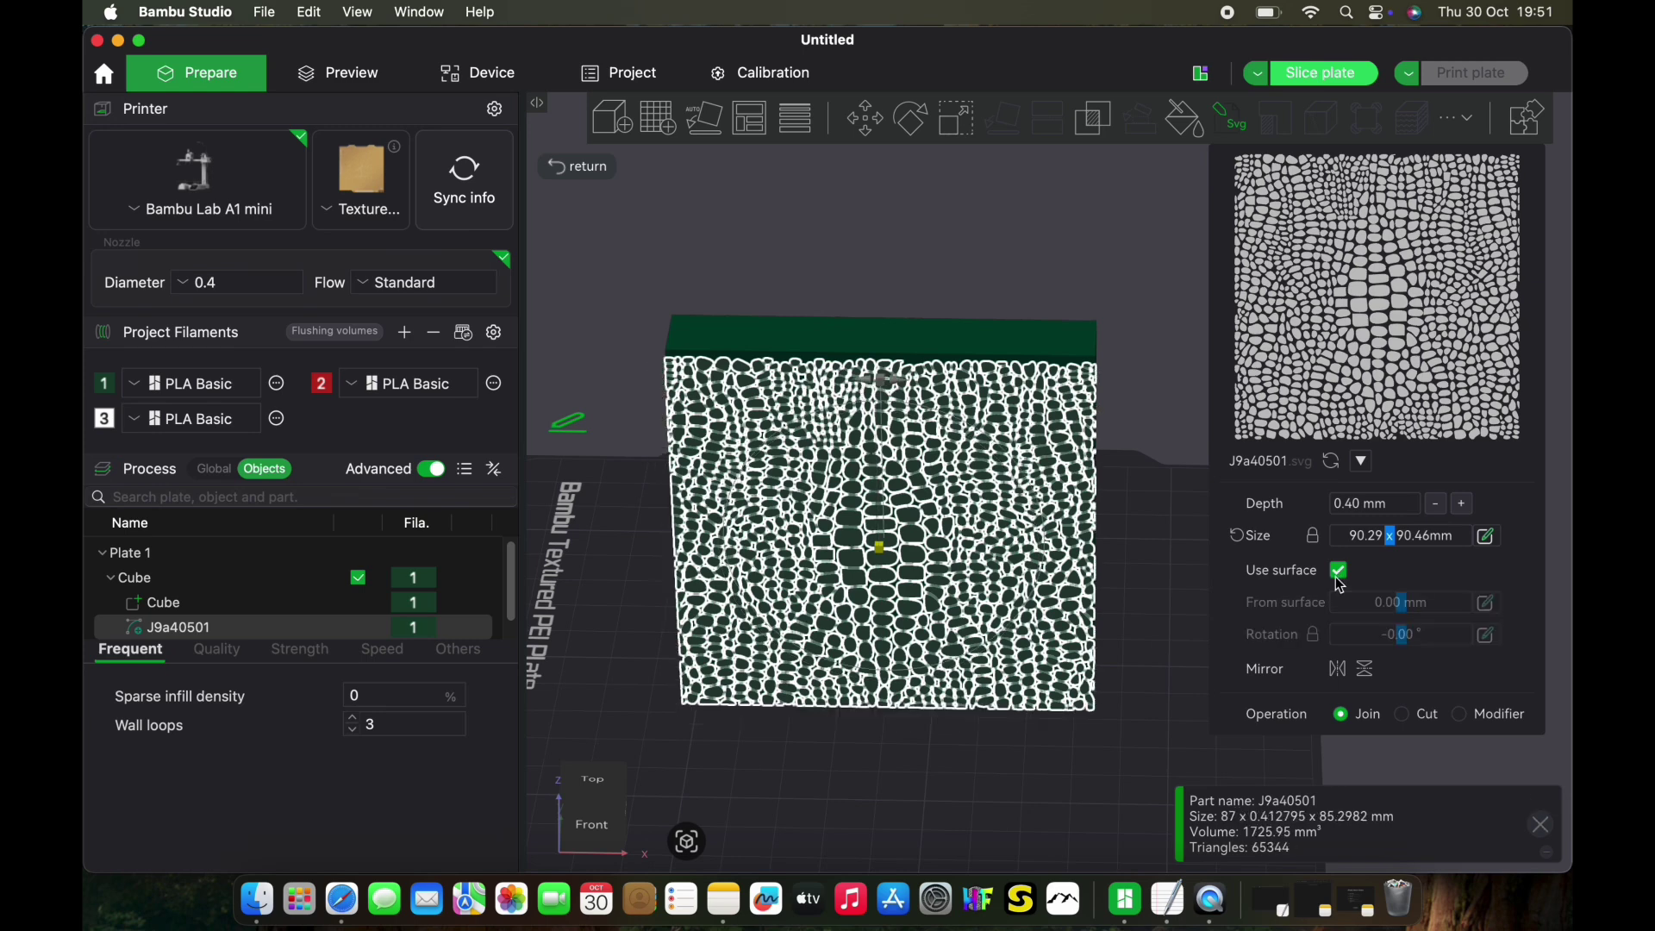
click(602, 179)
mouse_move(1157, 657)
mouse_down()
mouse_move(1175, 629)
mouse_move(1151, 669)
mouse_up()
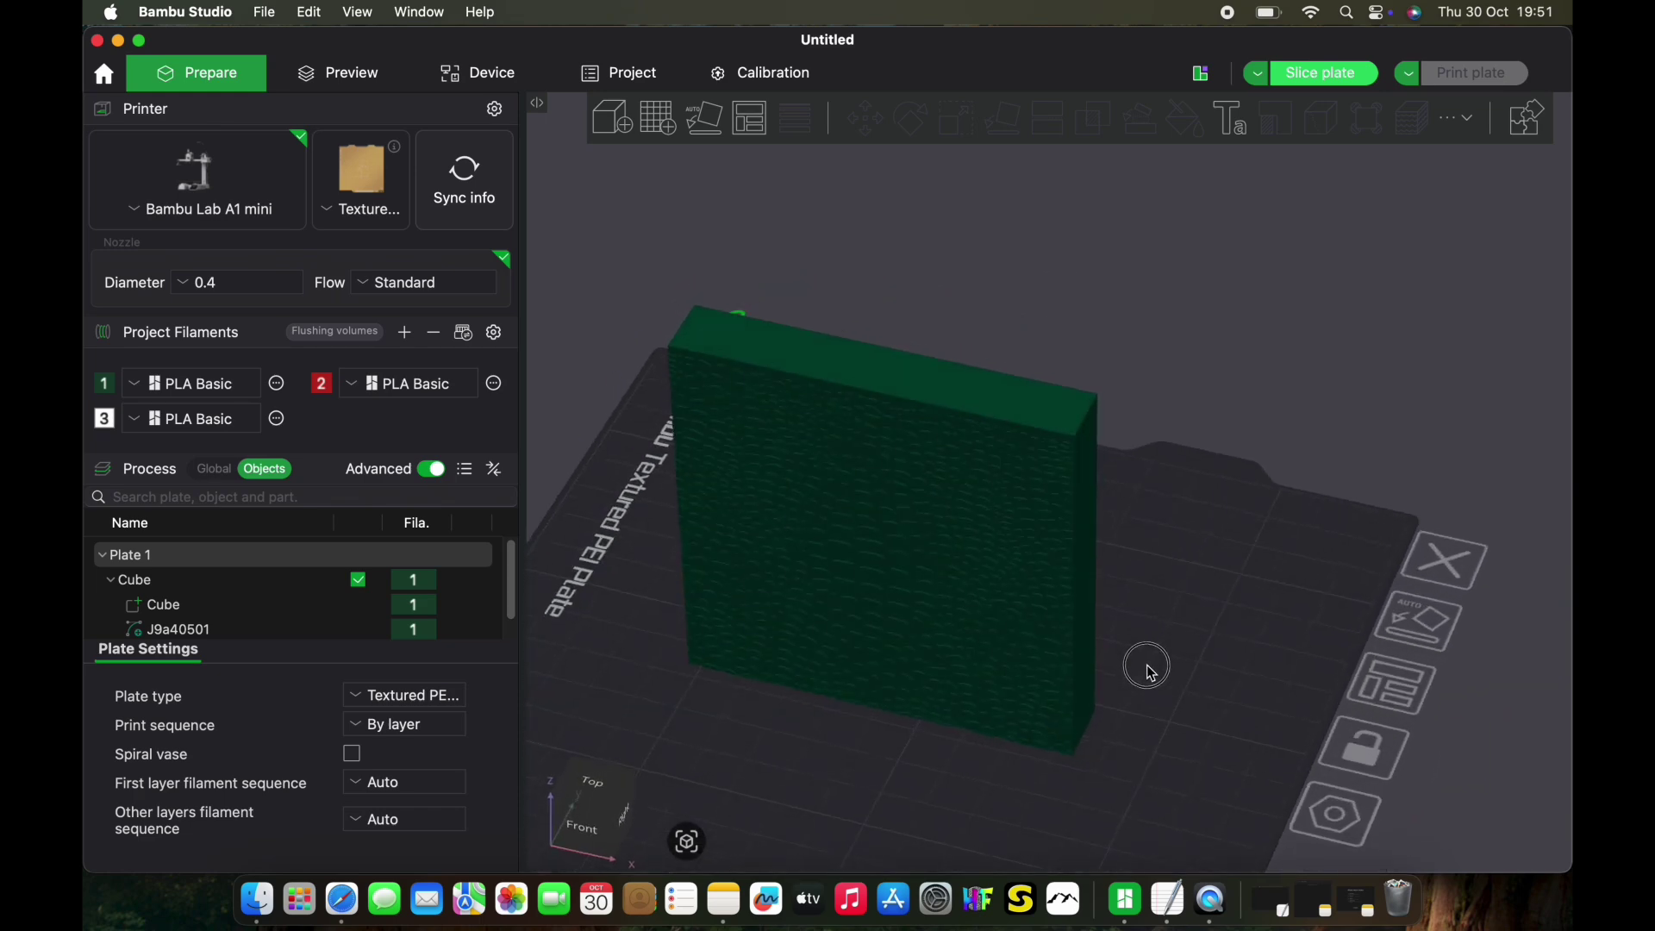